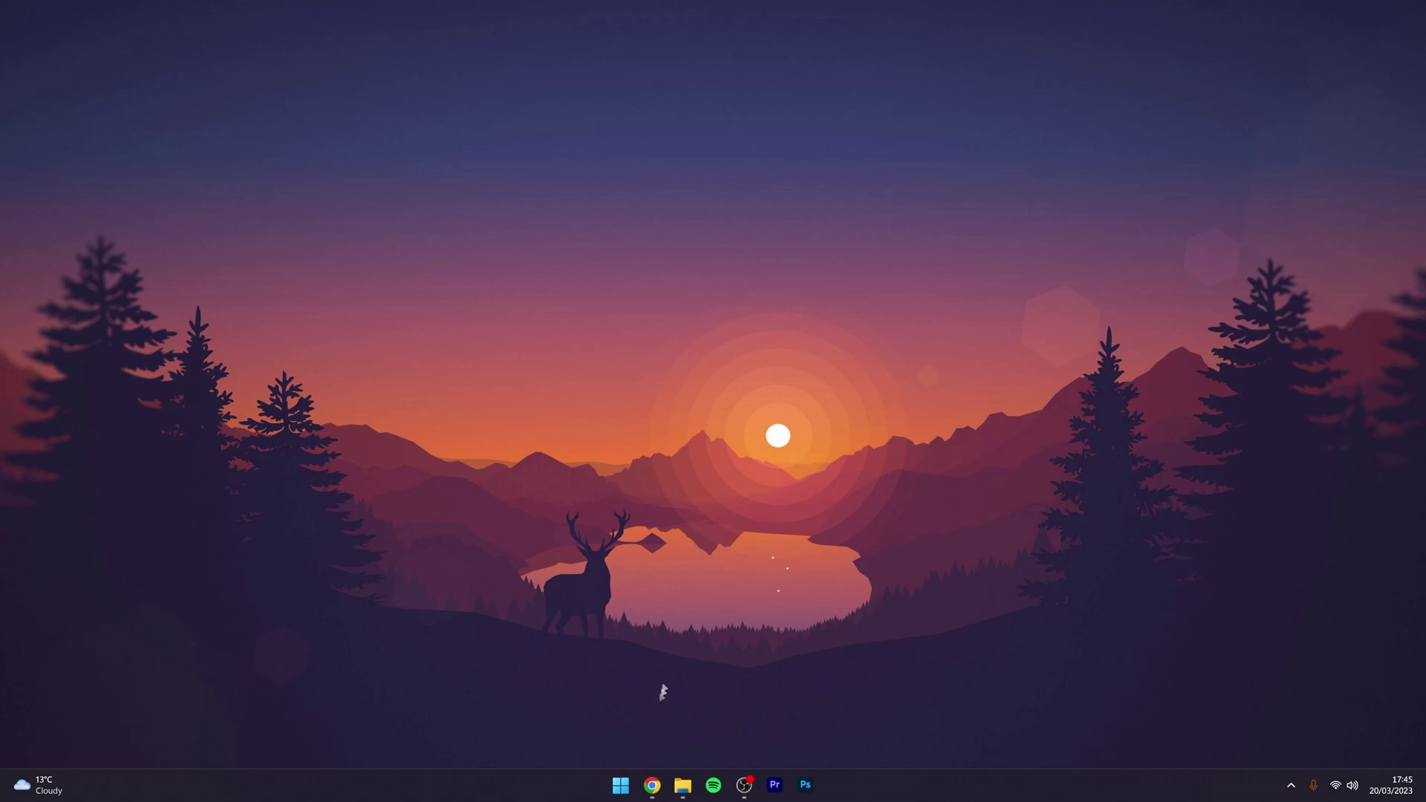
Switch to Chrome and open the Fabric Loader download from the installation section of the Fabric website
{"action": "left_click", "coordinate": [652, 785]}
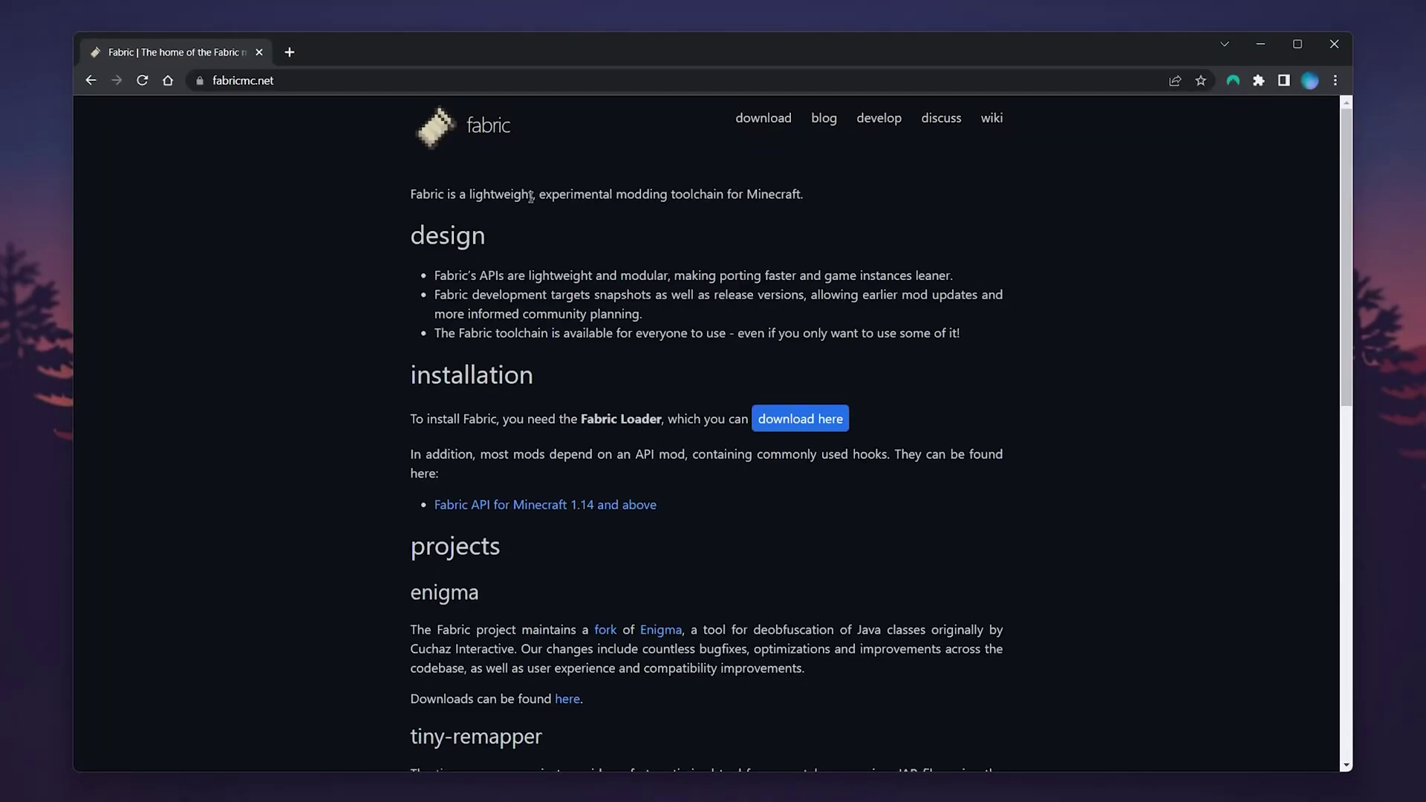
{"action": "left_click_drag", "start_coordinate": [530, 196], "coordinate": [750, 198]}
{"action": "left_click", "coordinate": [600, 235]}
{"action": "left_click", "coordinate": [814, 422]}
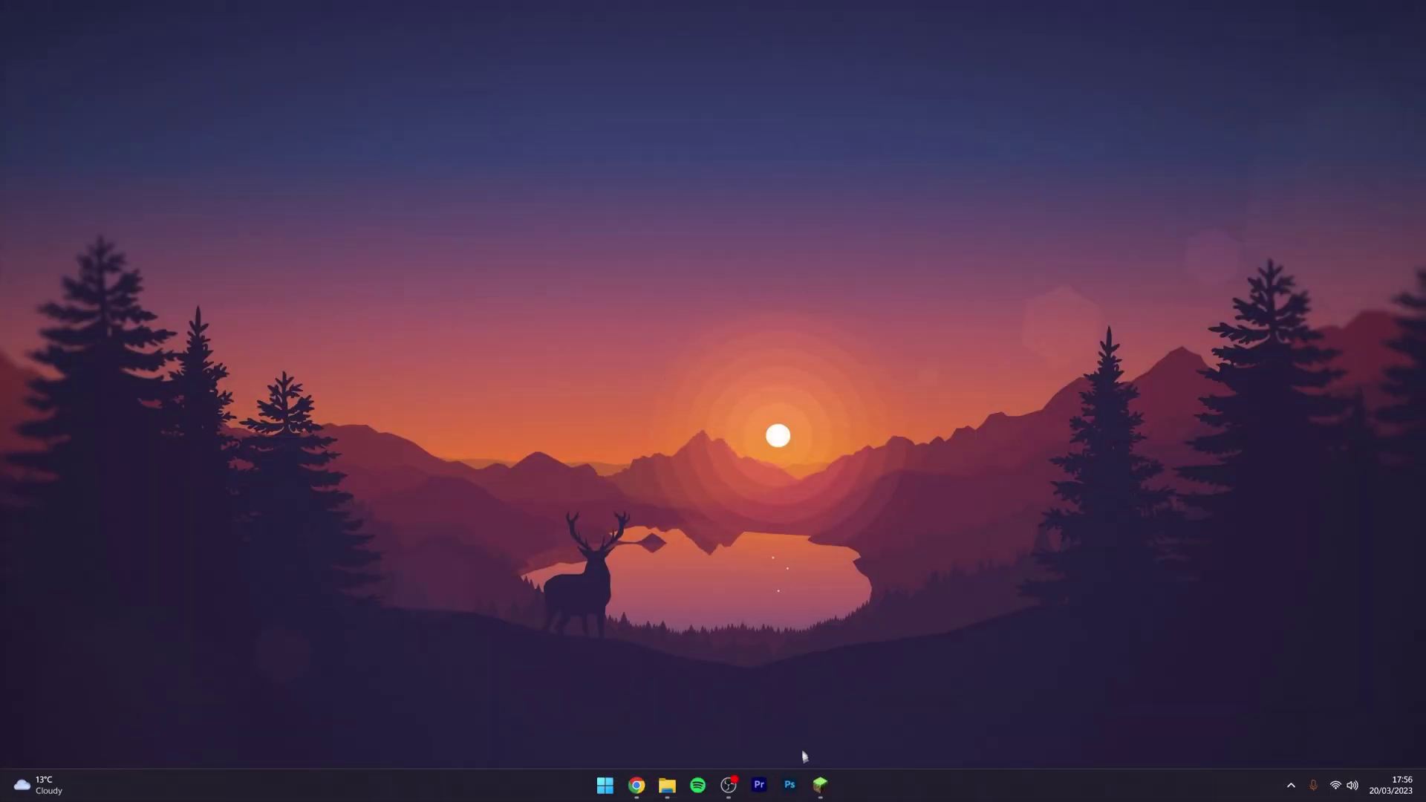
Open the Minecraft Launcher and check its list of Java Edition installations for the Fabric loader
{"action": "left_click", "coordinate": [820, 784]}
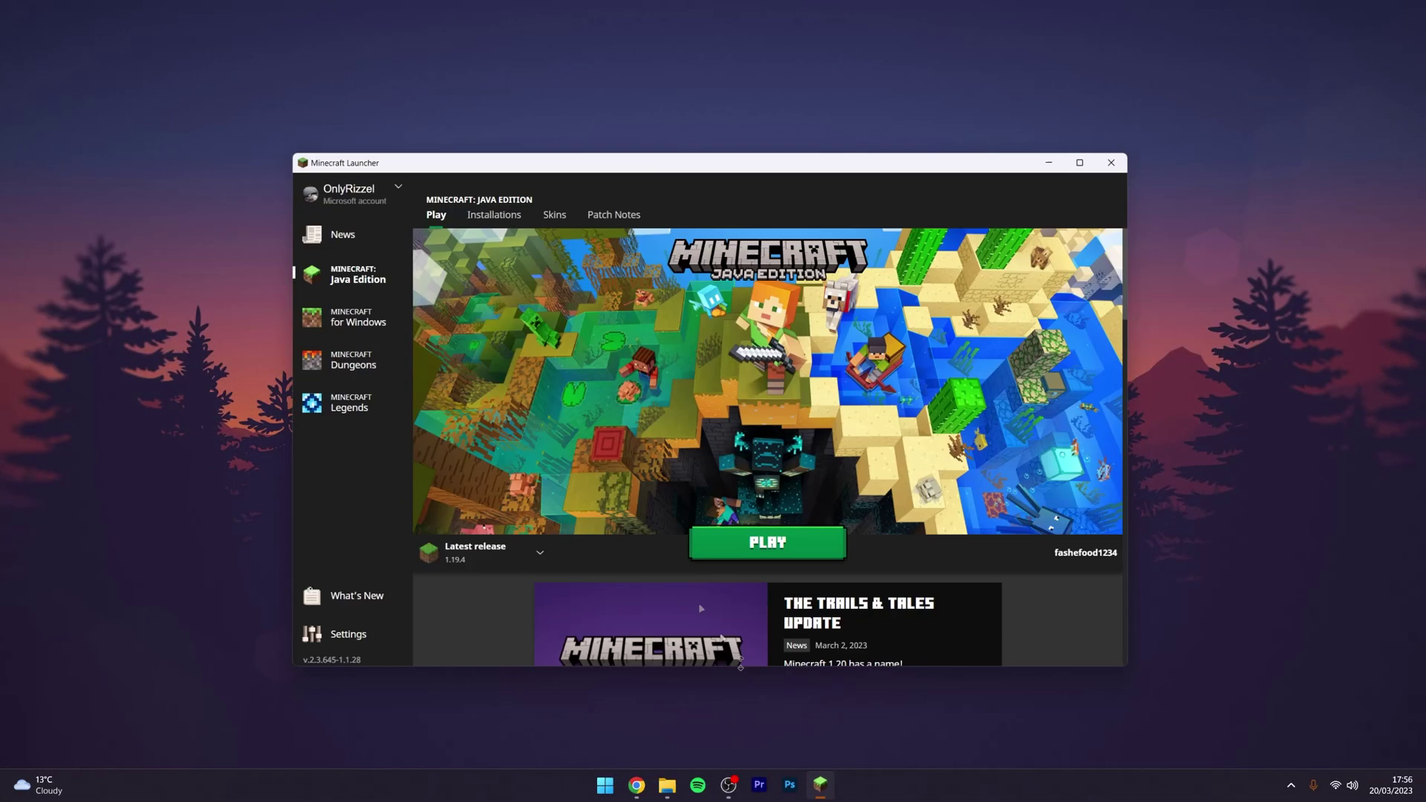
{"action": "left_click", "coordinate": [453, 536]}
{"action": "left_click", "coordinate": [377, 464]}
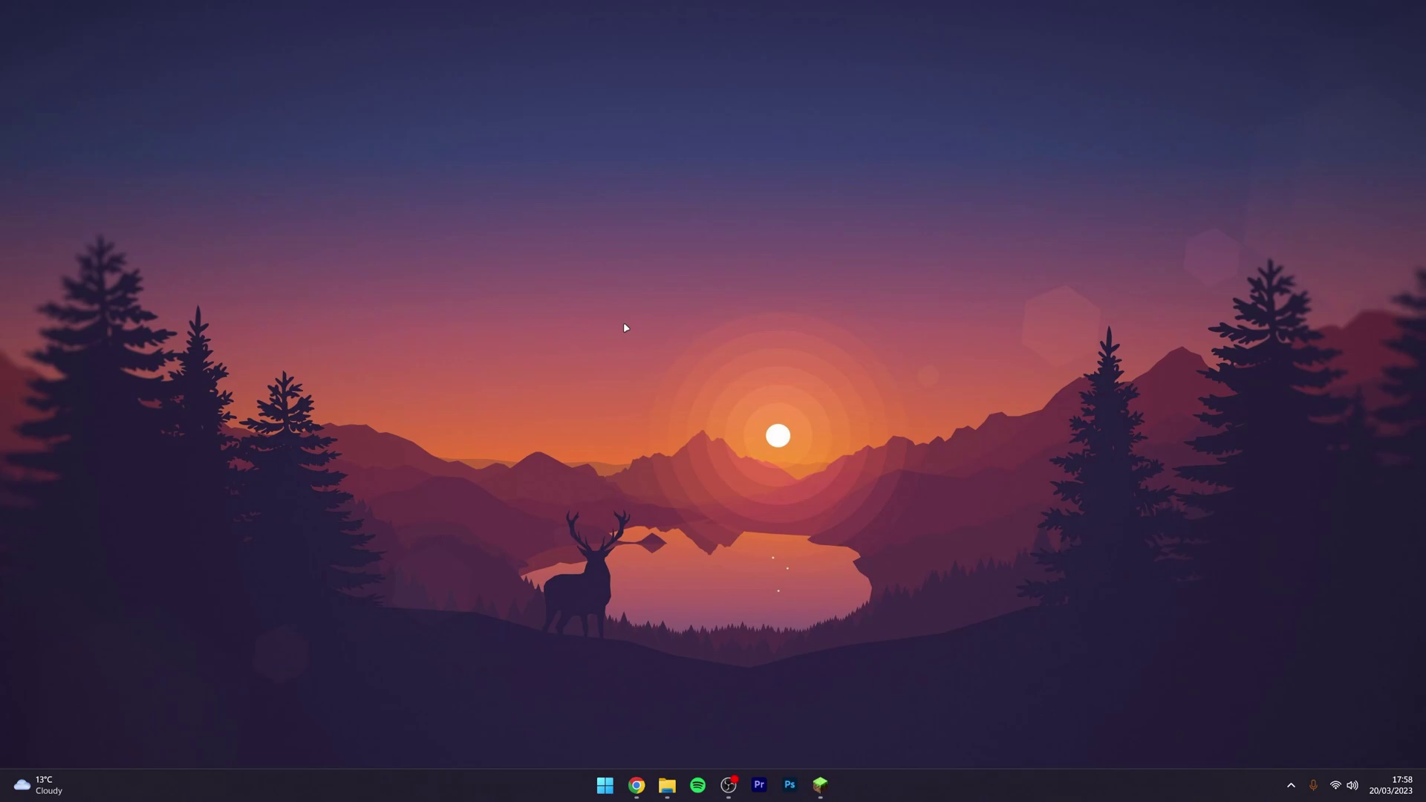
In Chrome, browse the Sodium mod's files on CurseForge and open the details of the Sodium 0.4.10 release
{"action": "left_click", "coordinate": [635, 785]}
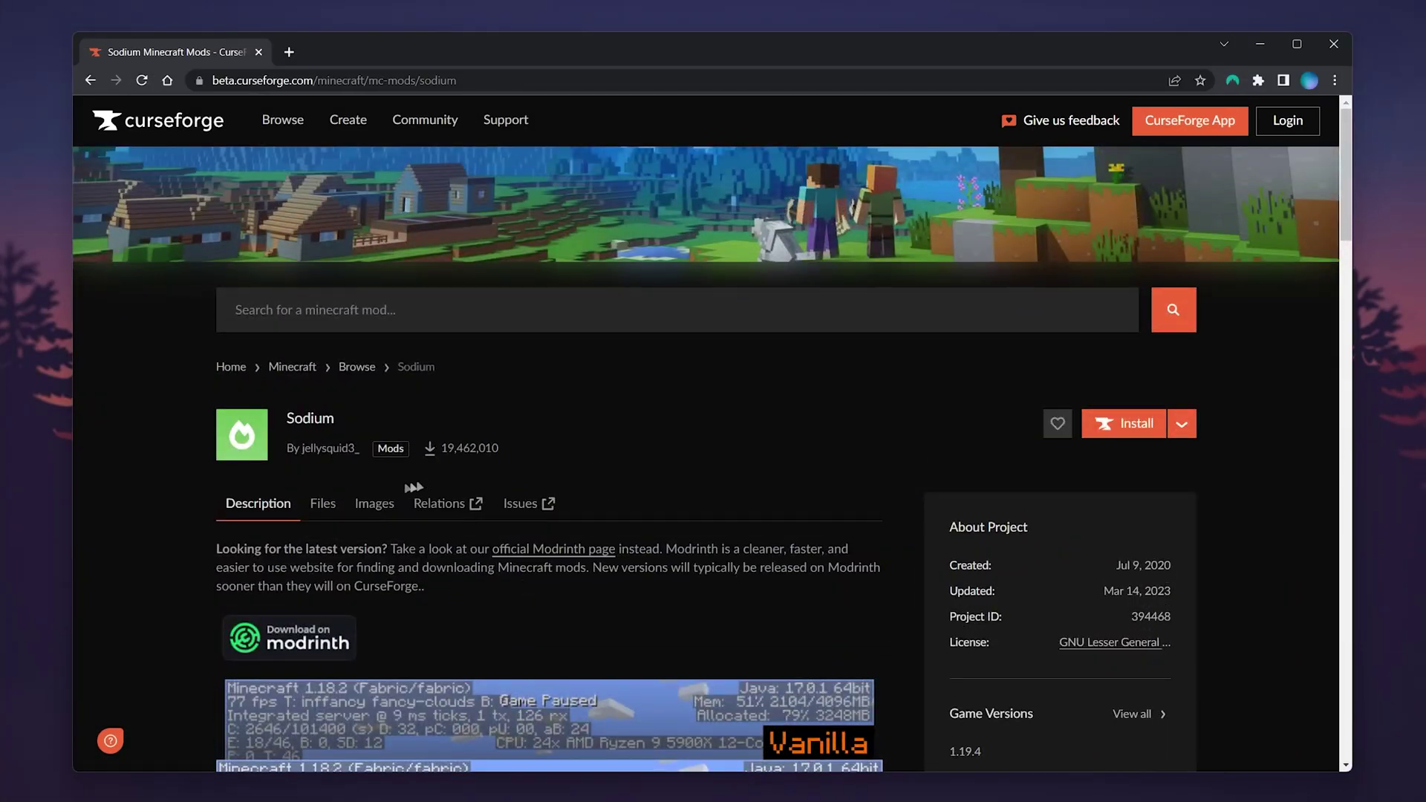
{"action": "left_click", "coordinate": [323, 504]}
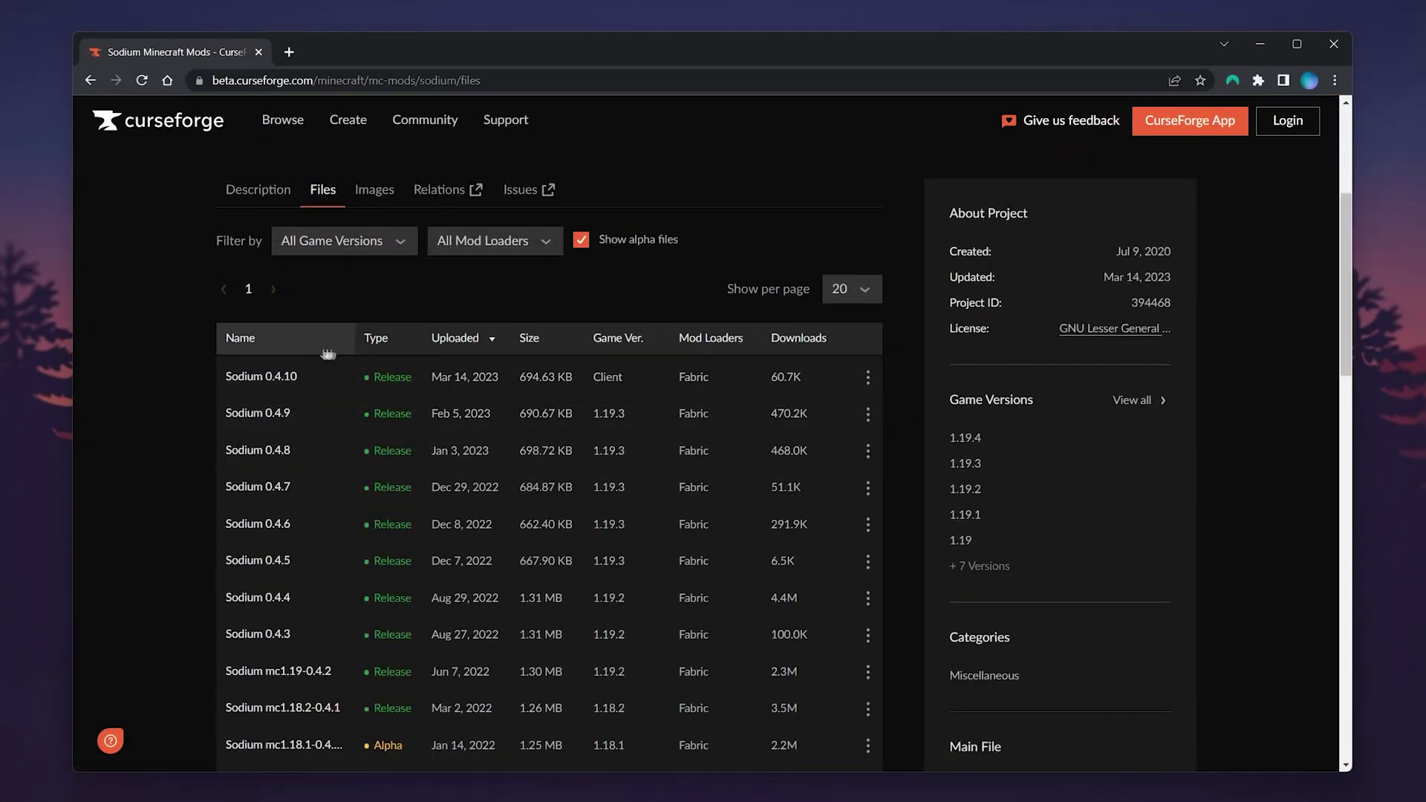
{"action": "scroll", "coordinate": [555, 481], "scroll_direction": "down", "scroll_amount": 3}
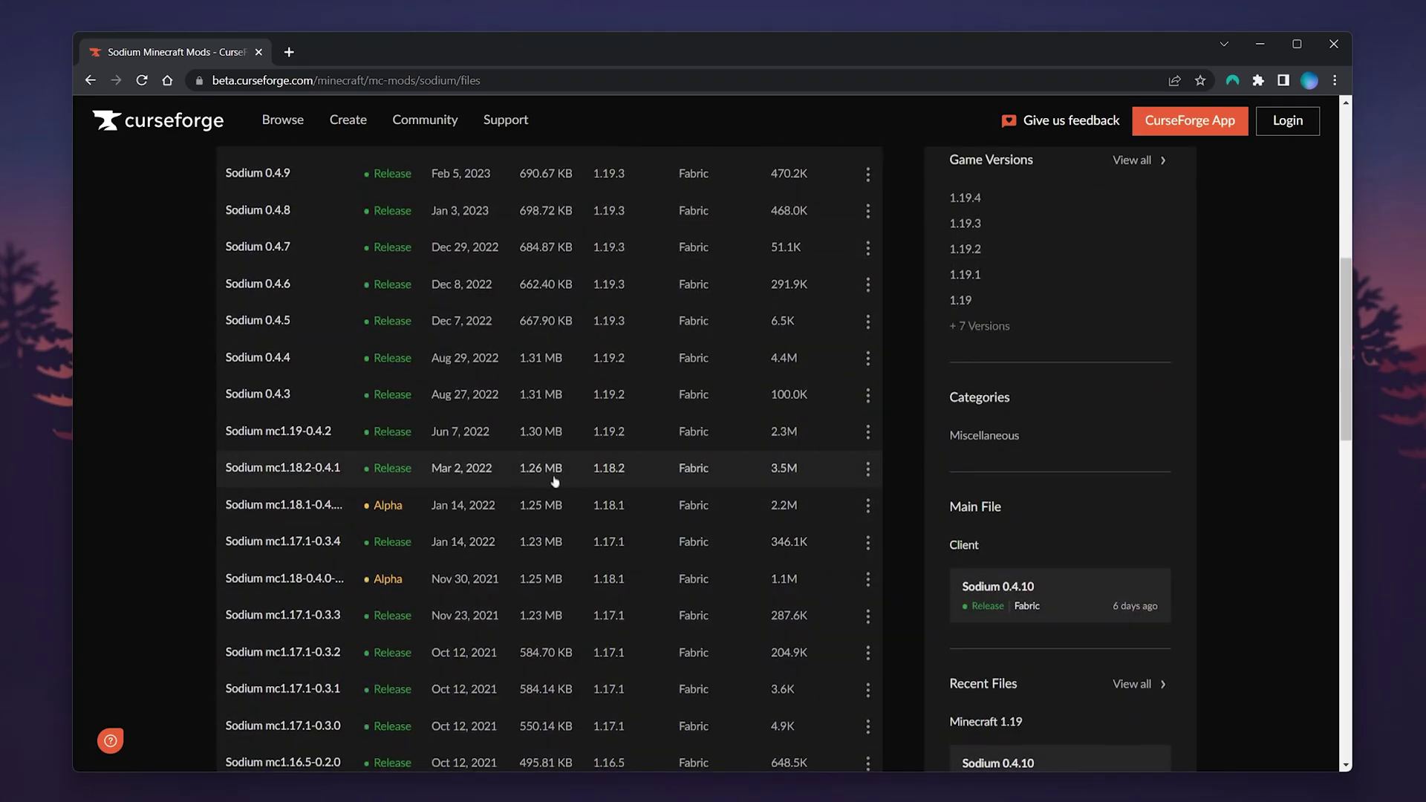
{"action": "scroll", "coordinate": [555, 481], "scroll_direction": "up", "scroll_amount": 4}
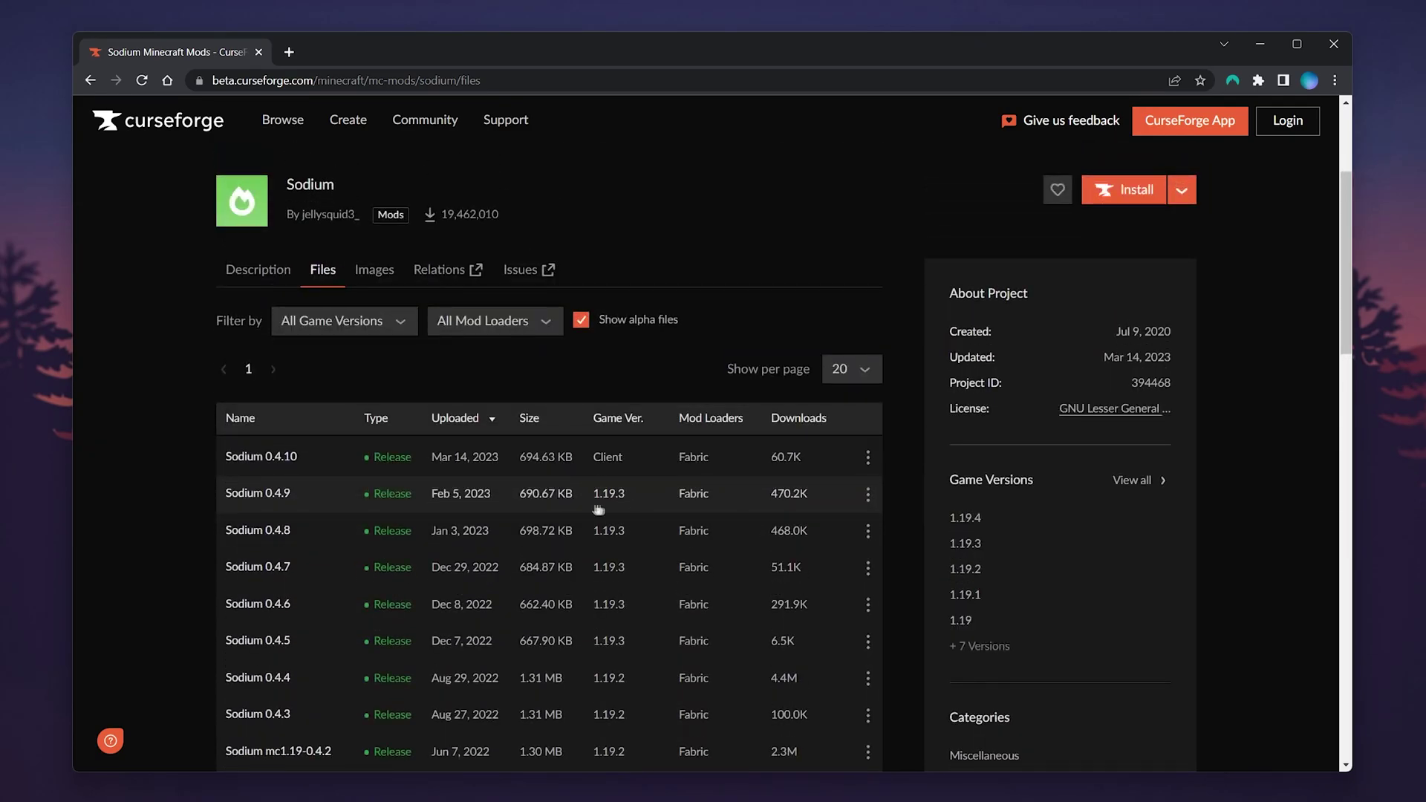
{"action": "left_click", "coordinate": [616, 460]}
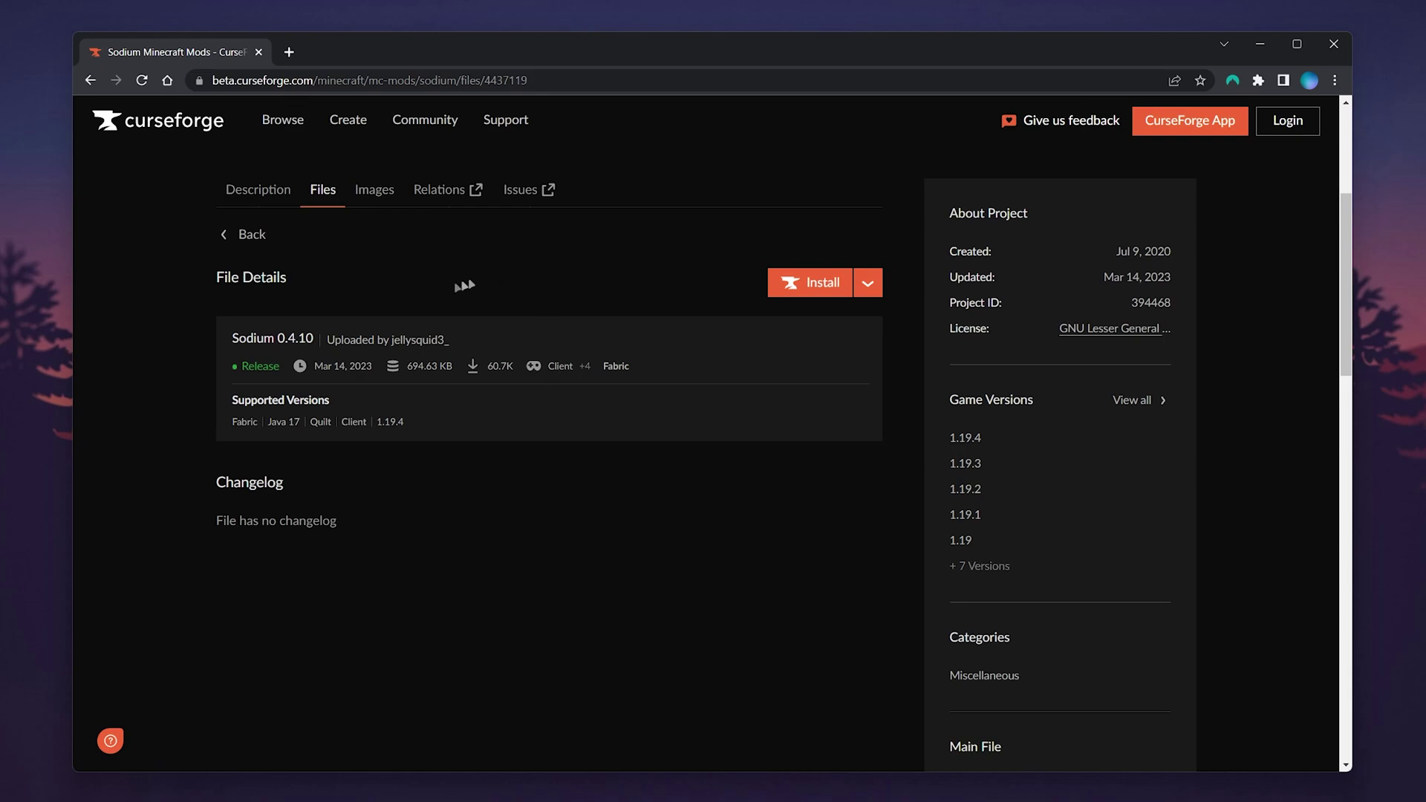
Download the Sodium 0.4.10 file and save it to the Desktop as sodium-fabric-mc1.19.4-0.4.10+build.24
{"action": "left_click", "coordinate": [866, 290]}
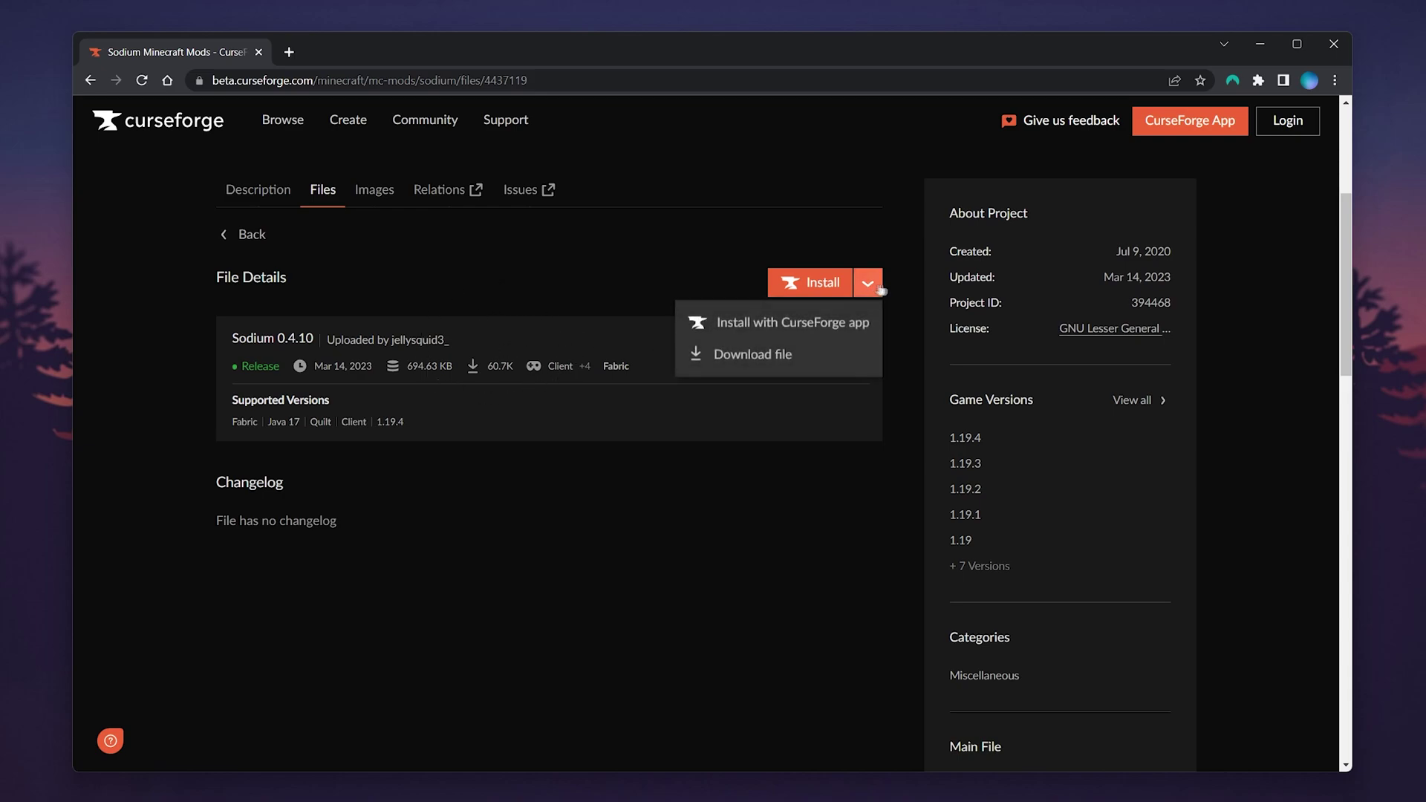
{"action": "left_click", "coordinate": [742, 355]}
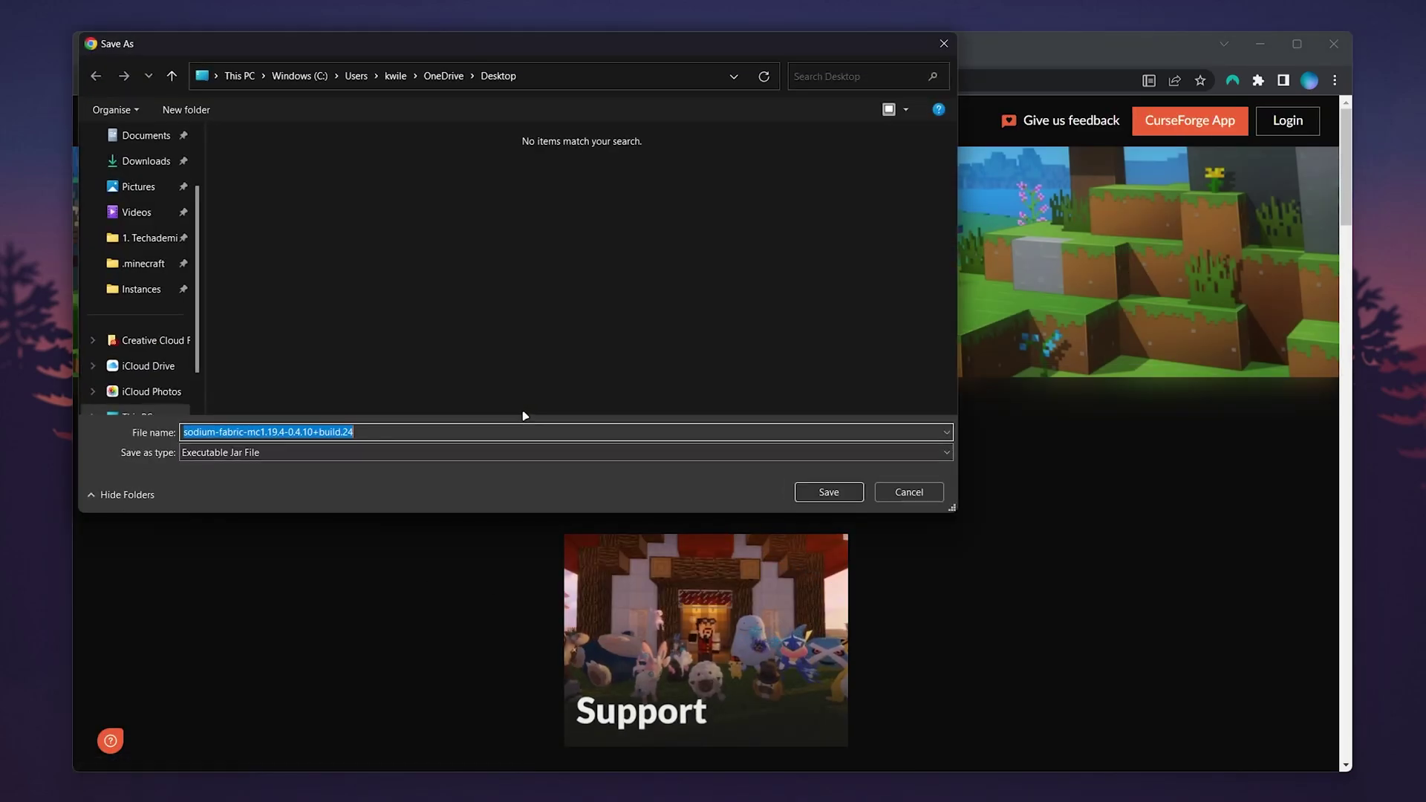
{"action": "scroll", "coordinate": [149, 223], "scroll_direction": "up", "scroll_amount": 2}
{"action": "left_click", "coordinate": [140, 186]}
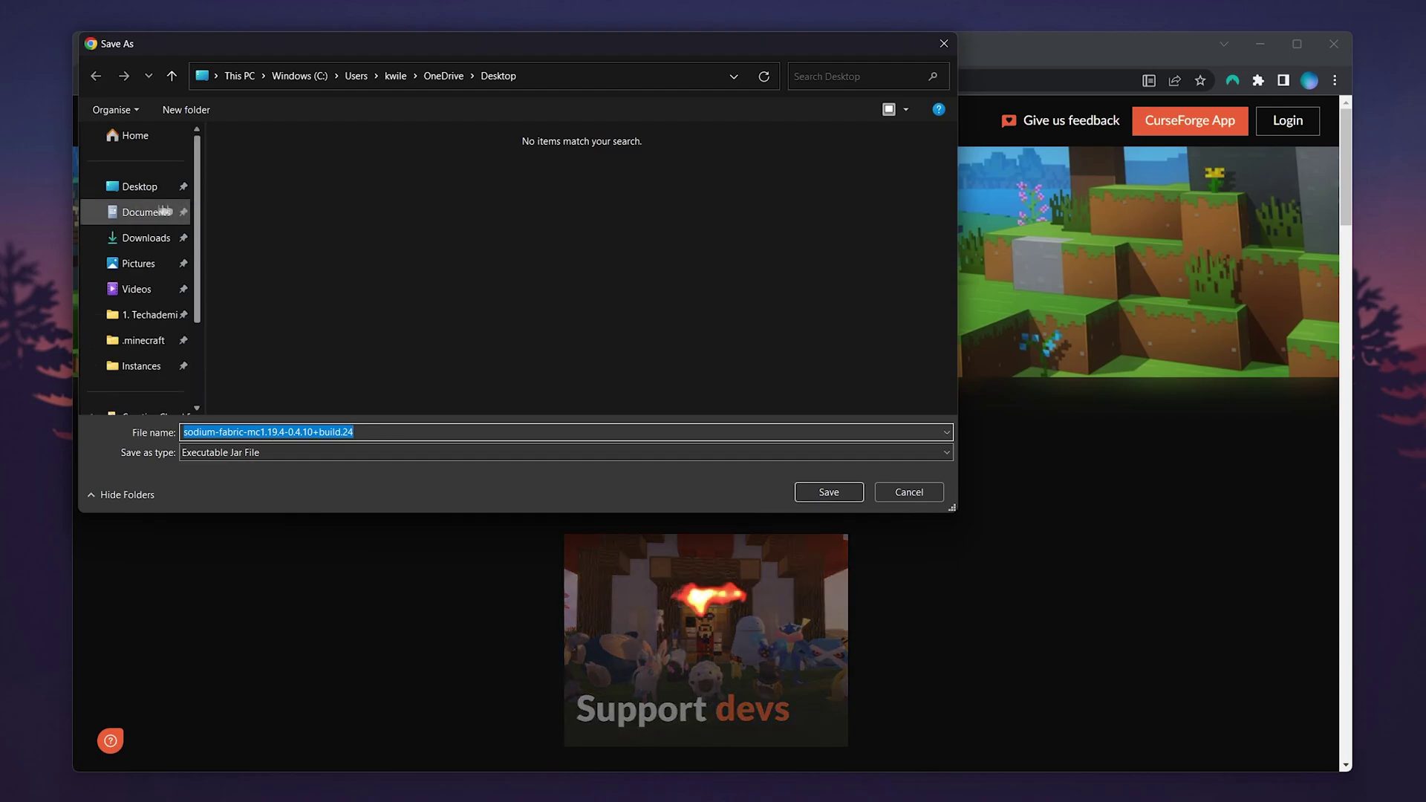
{"action": "key", "text": "Return"}
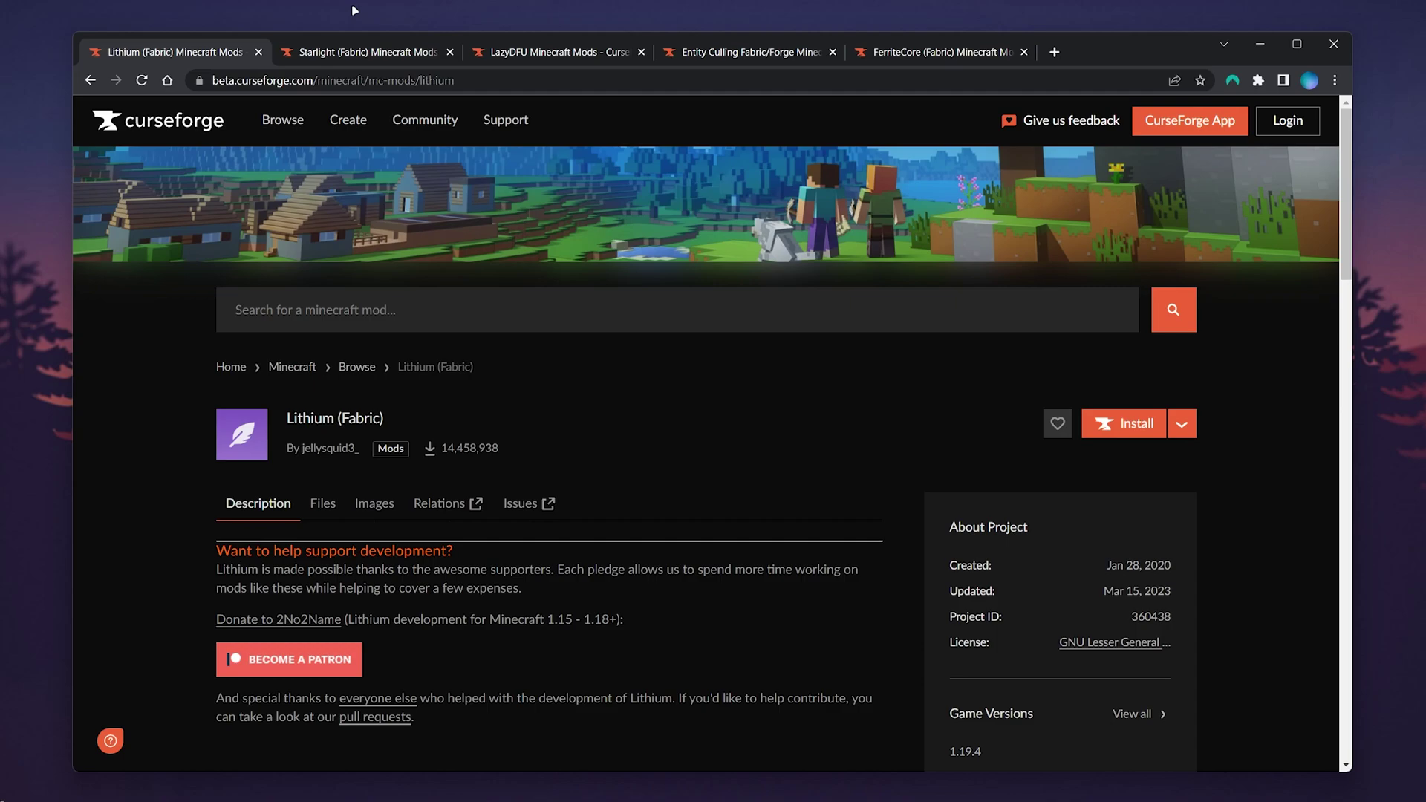
View the CurseForge pages of the Starlight, LazyDFU, Entity Culling and FerriteCore mods one after another
{"action": "left_click", "coordinate": [352, 54]}
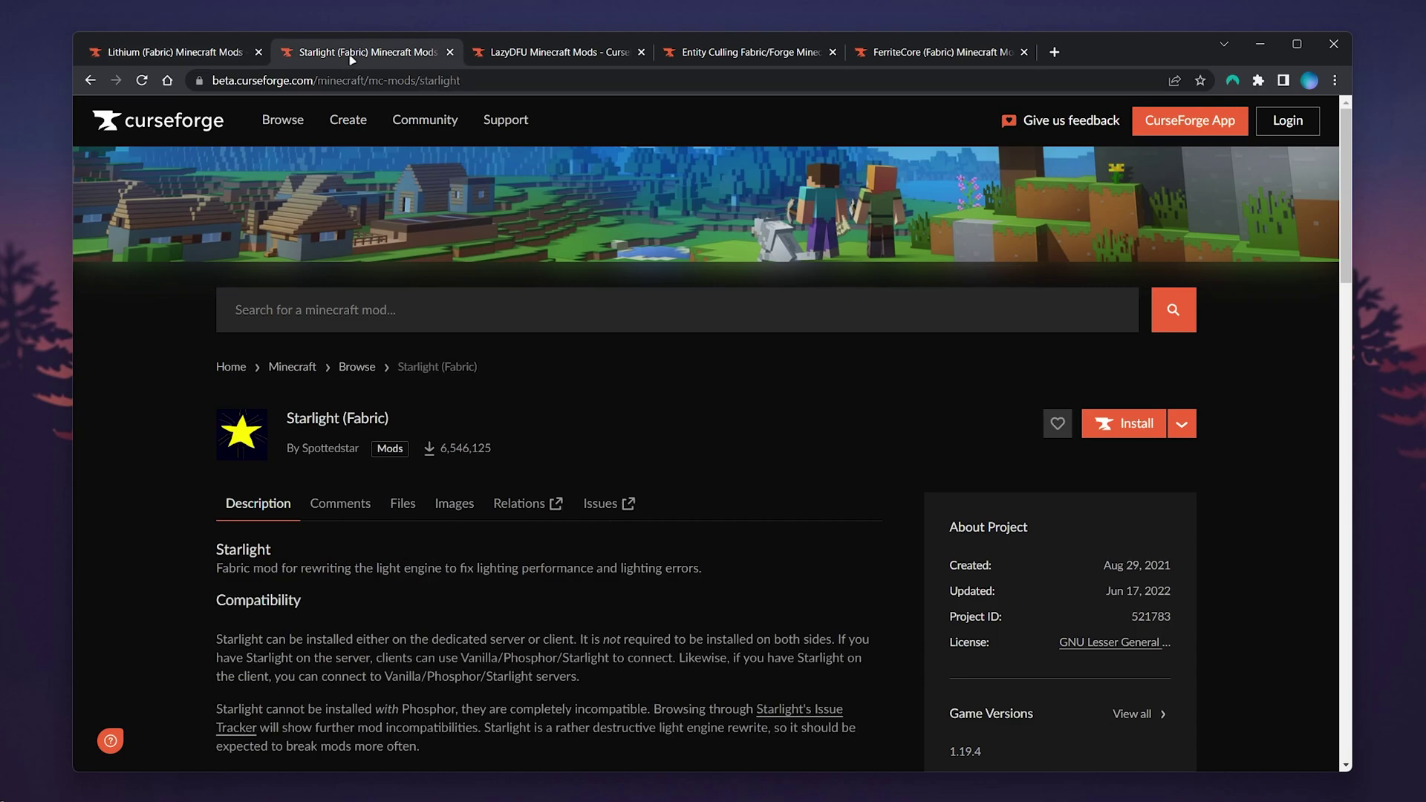
{"action": "left_click", "coordinate": [575, 57]}
{"action": "left_click", "coordinate": [760, 58]}
{"action": "left_click", "coordinate": [910, 55]}
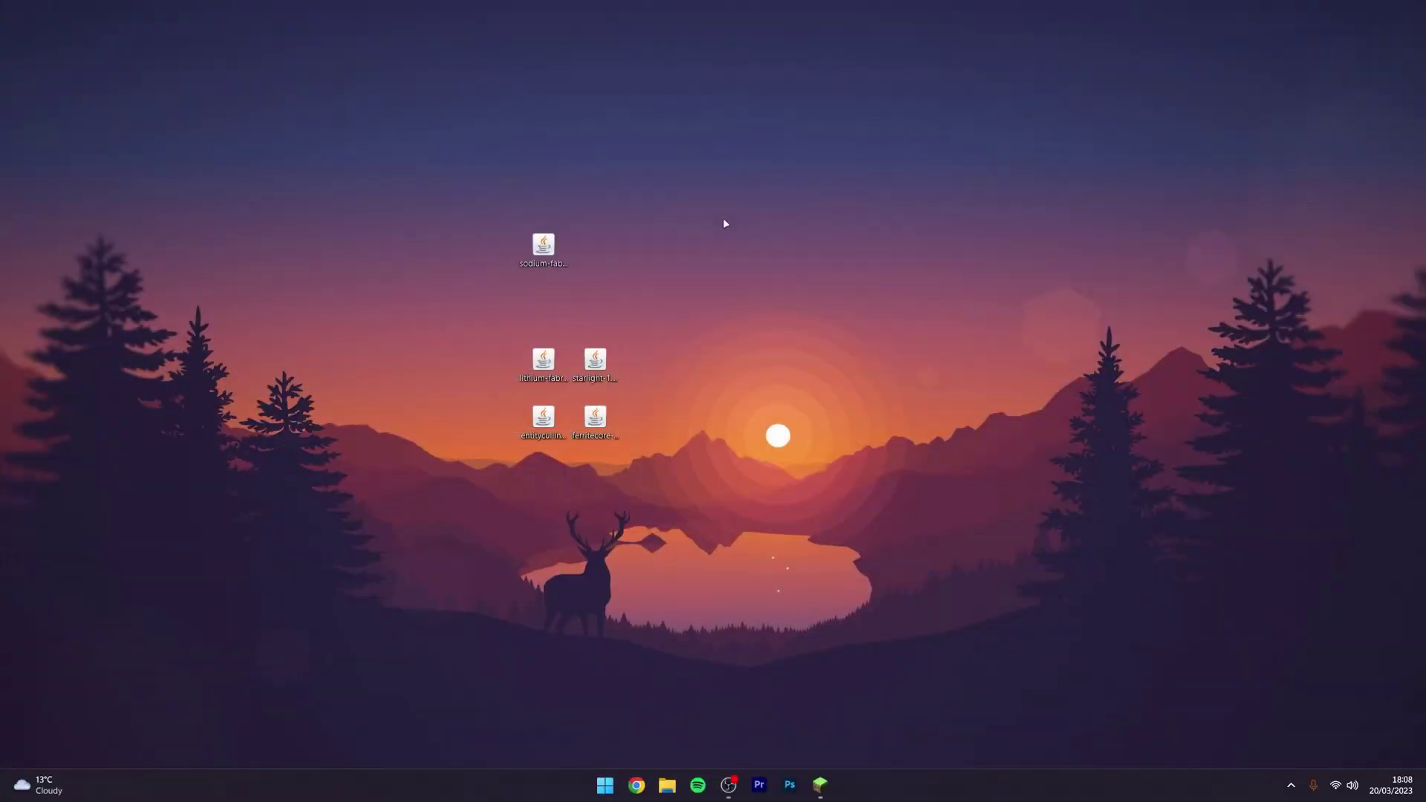
{"action": "left_click", "coordinate": [546, 255]}
{"action": "left_click_drag", "start_coordinate": [733, 319], "coordinate": [461, 483]}
{"action": "left_click", "coordinate": [672, 293]}
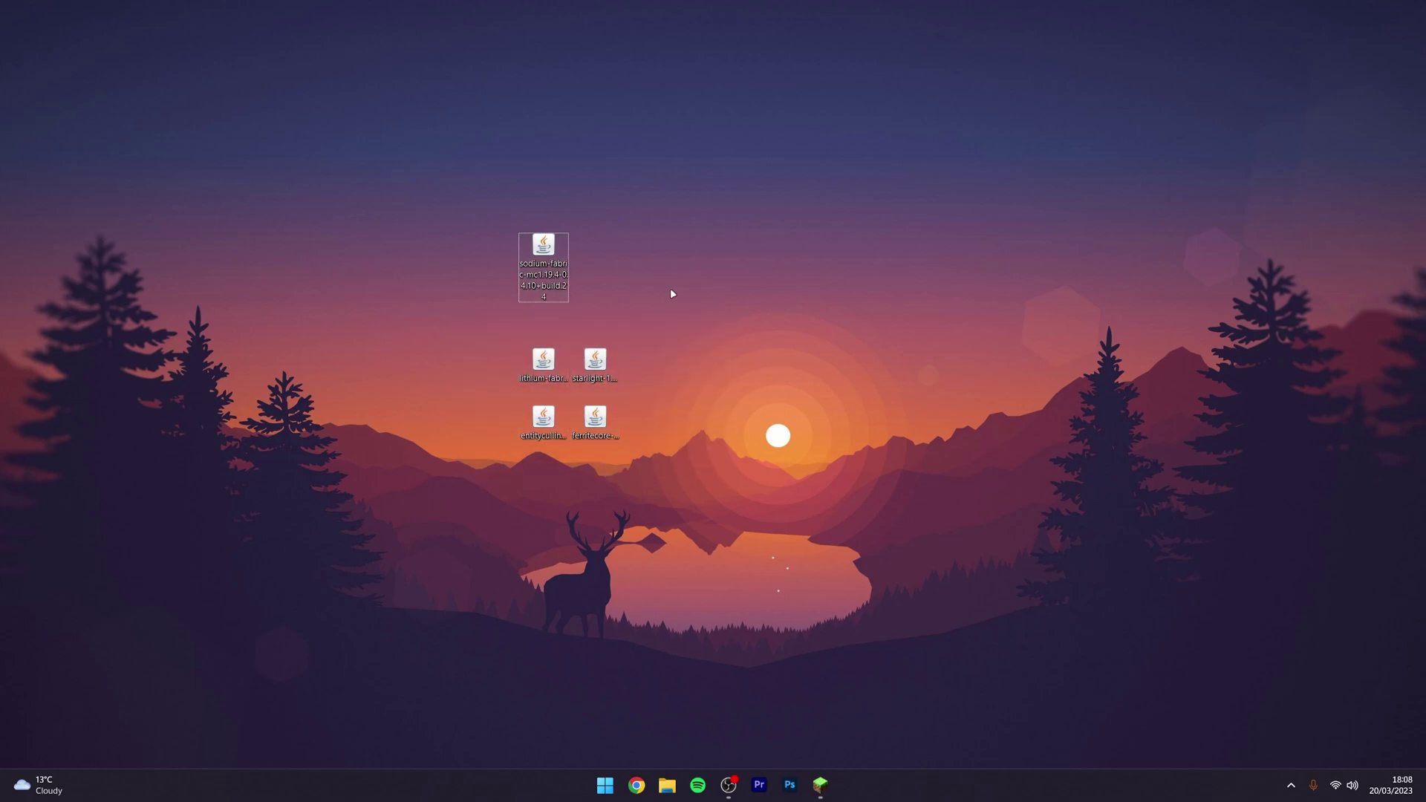
Open the Roaming application data folder by running %appdata% from the Windows Run dialog
{"action": "right_click", "coordinate": [605, 785]}
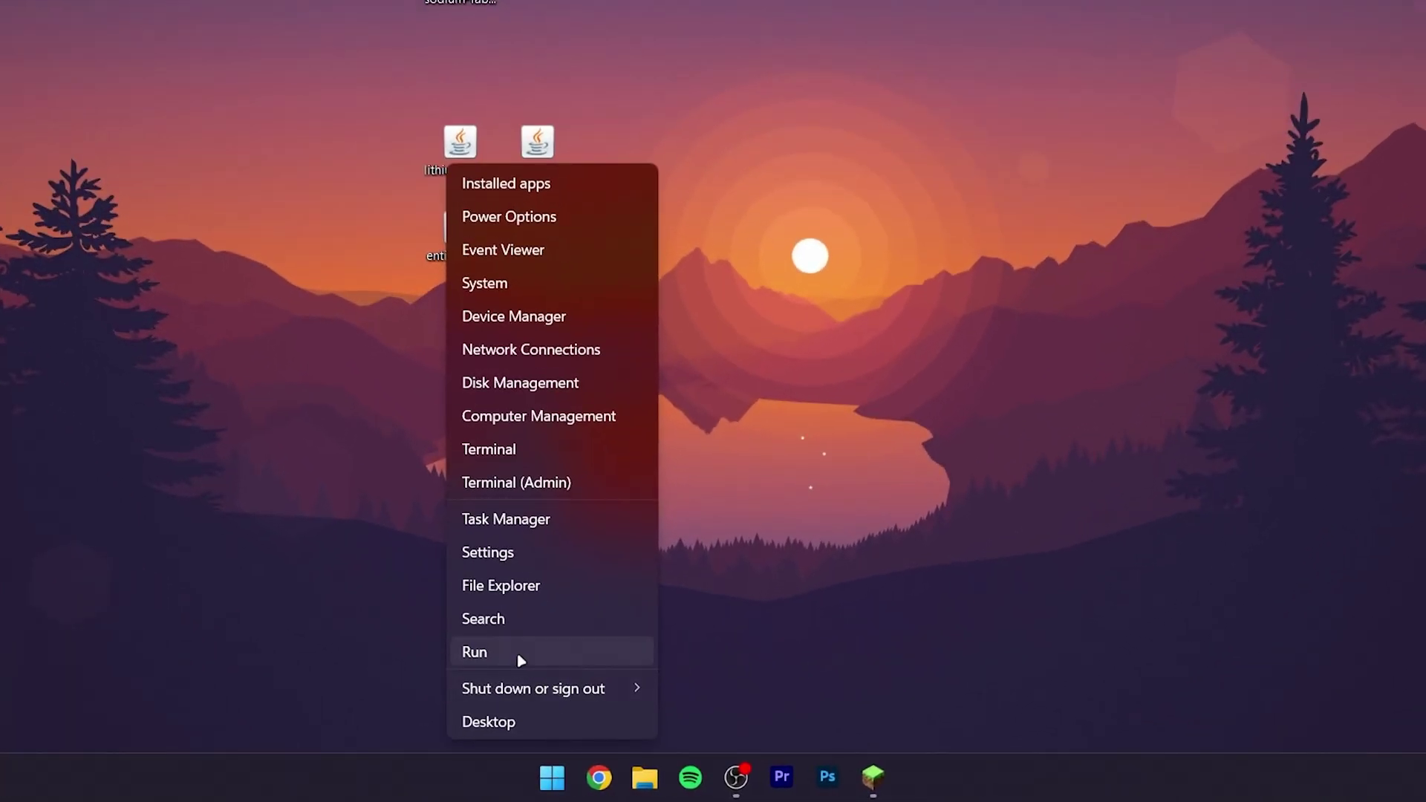
{"action": "left_click", "coordinate": [520, 657]}
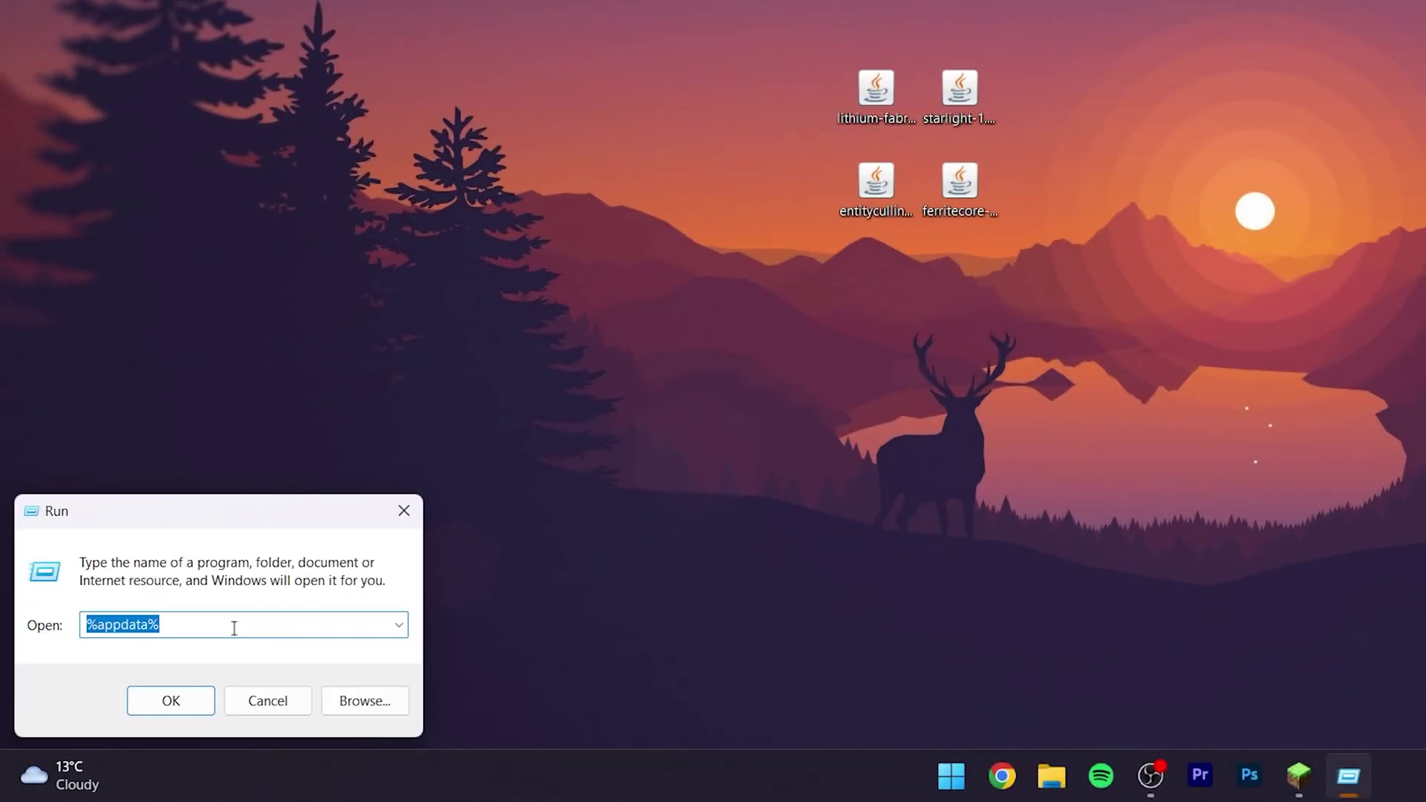
{"action": "left_click", "coordinate": [84, 630]}
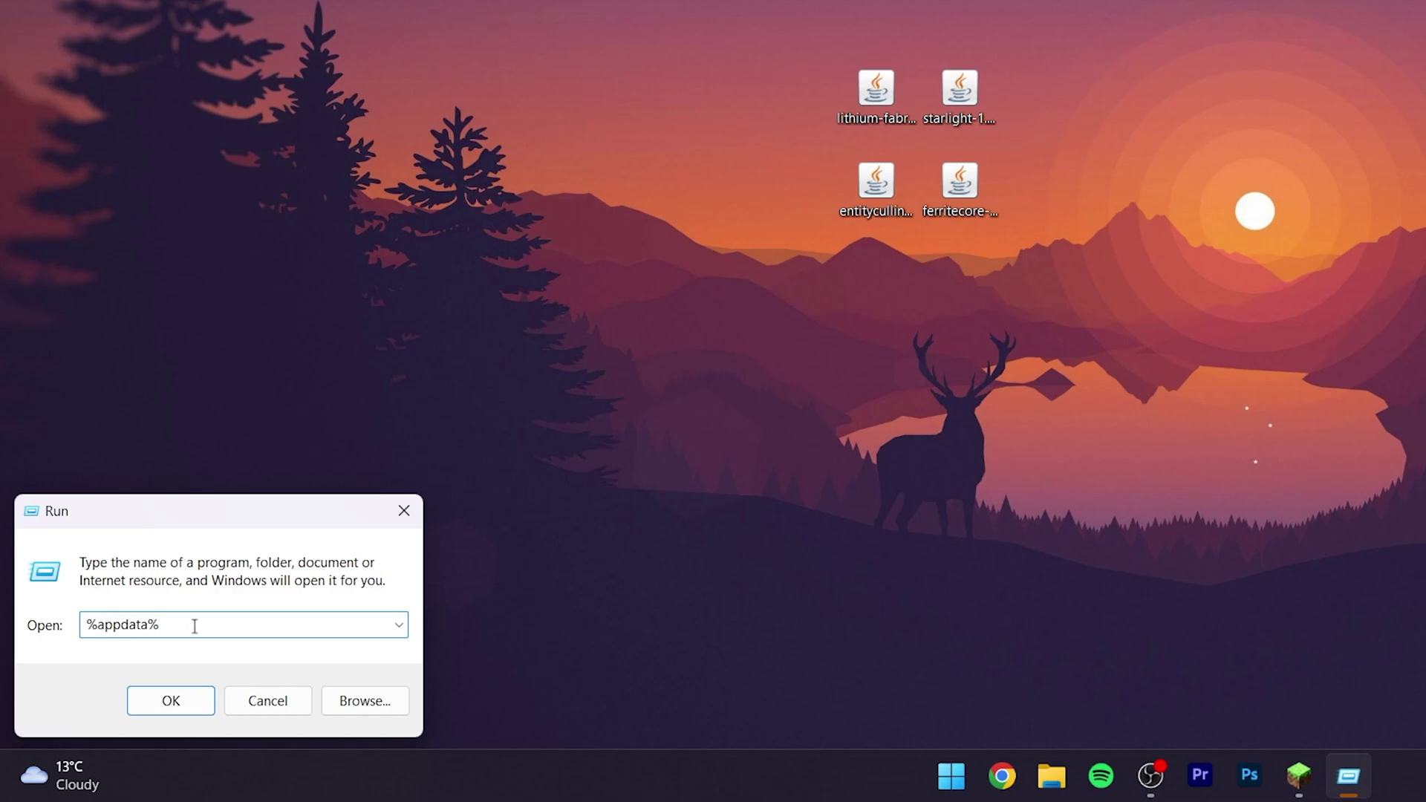
{"action": "left_click", "coordinate": [171, 701]}
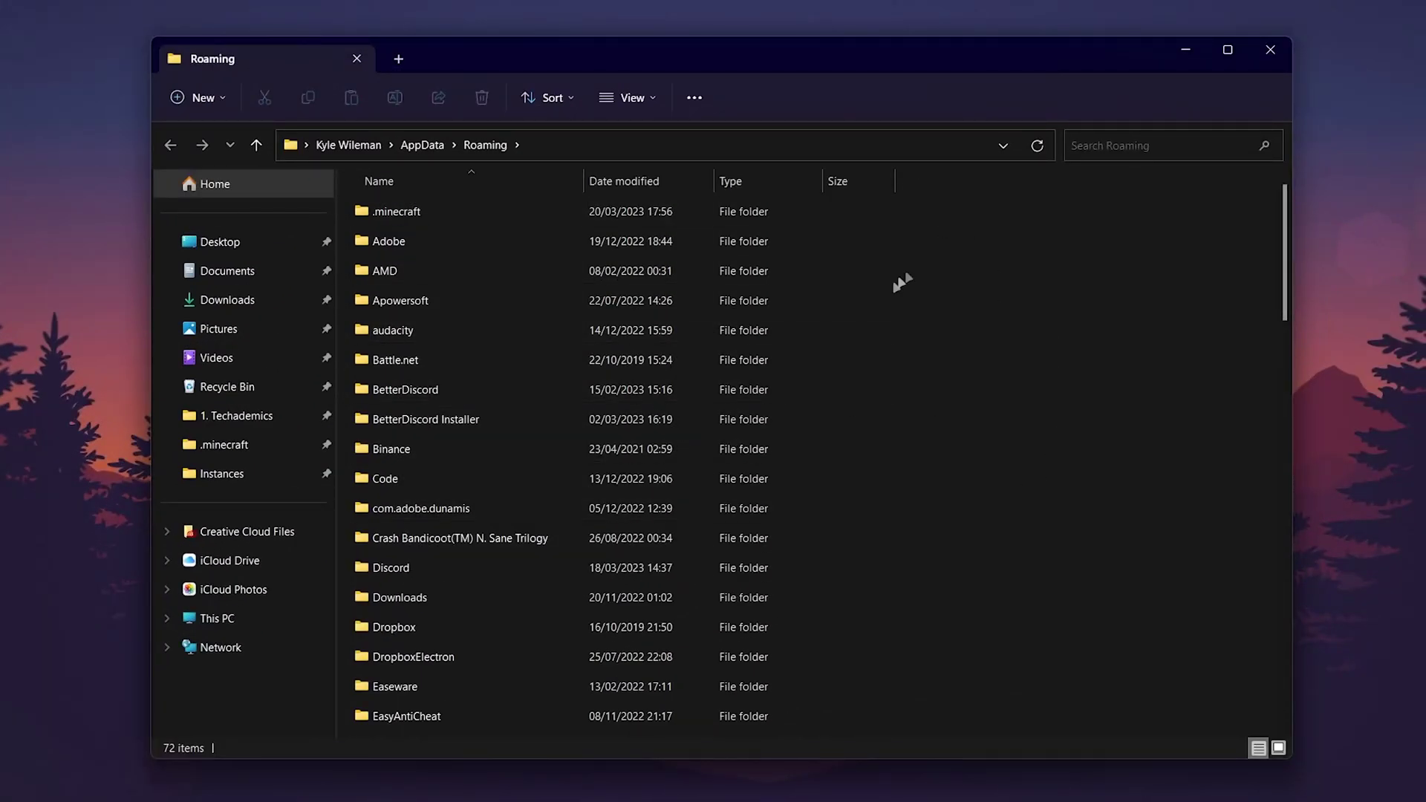
Open the .minecraft folder inside Roaming and go into its mods folder
{"action": "double_click", "coordinate": [443, 211]}
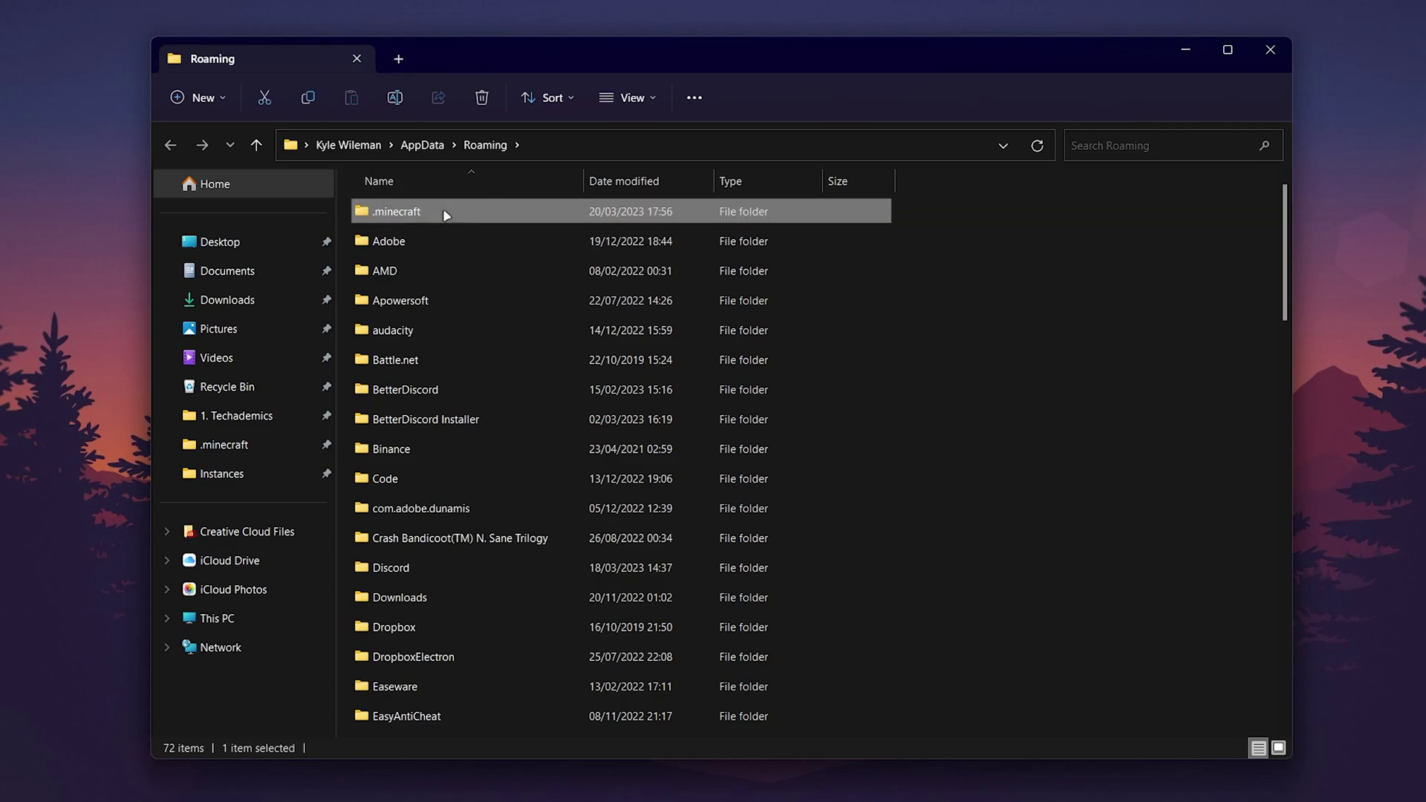
{"action": "scroll", "coordinate": [1047, 295], "scroll_direction": "down", "scroll_amount": 8}
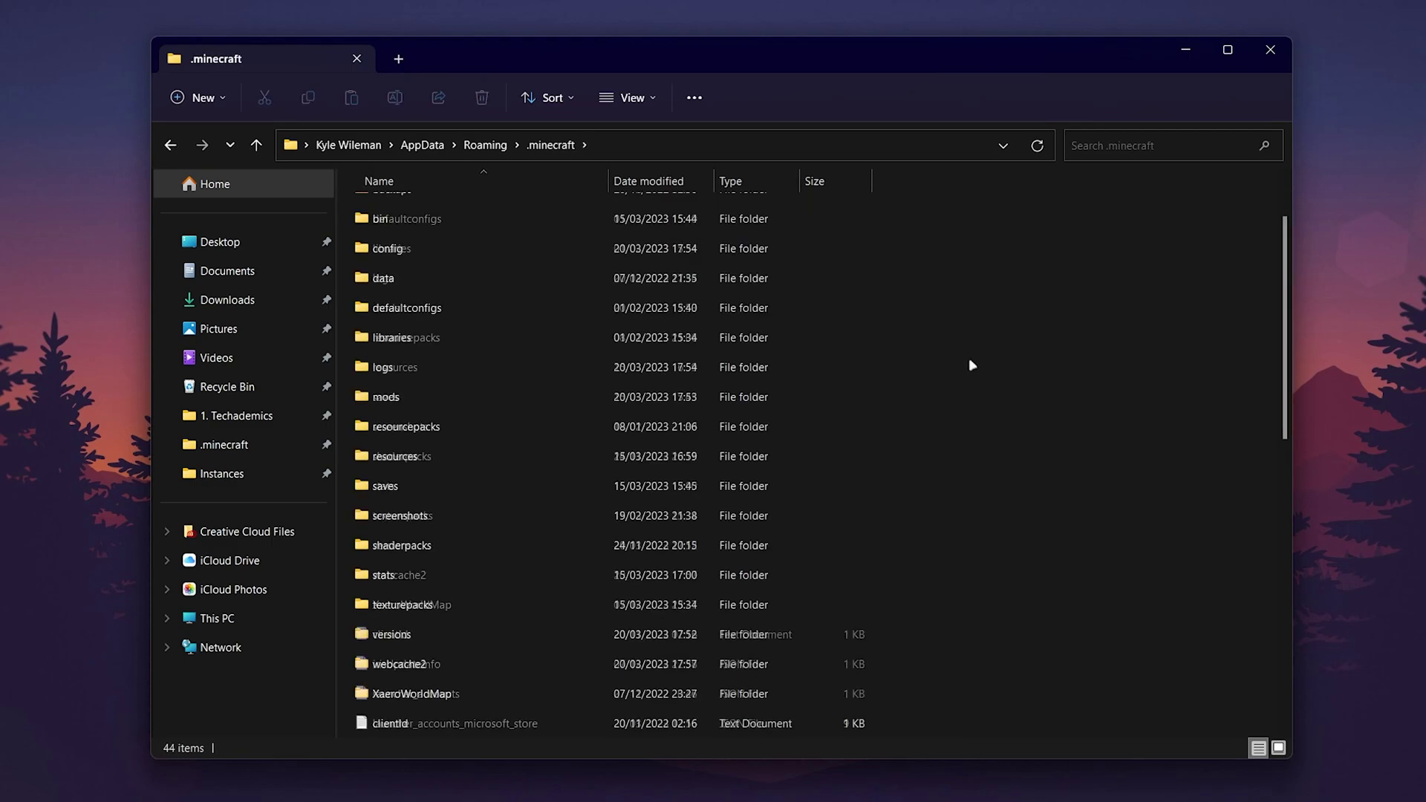
{"action": "scroll", "coordinate": [999, 481], "scroll_direction": "up", "scroll_amount": 7}
{"action": "scroll", "coordinate": [1017, 446], "scroll_direction": "up", "scroll_amount": 1}
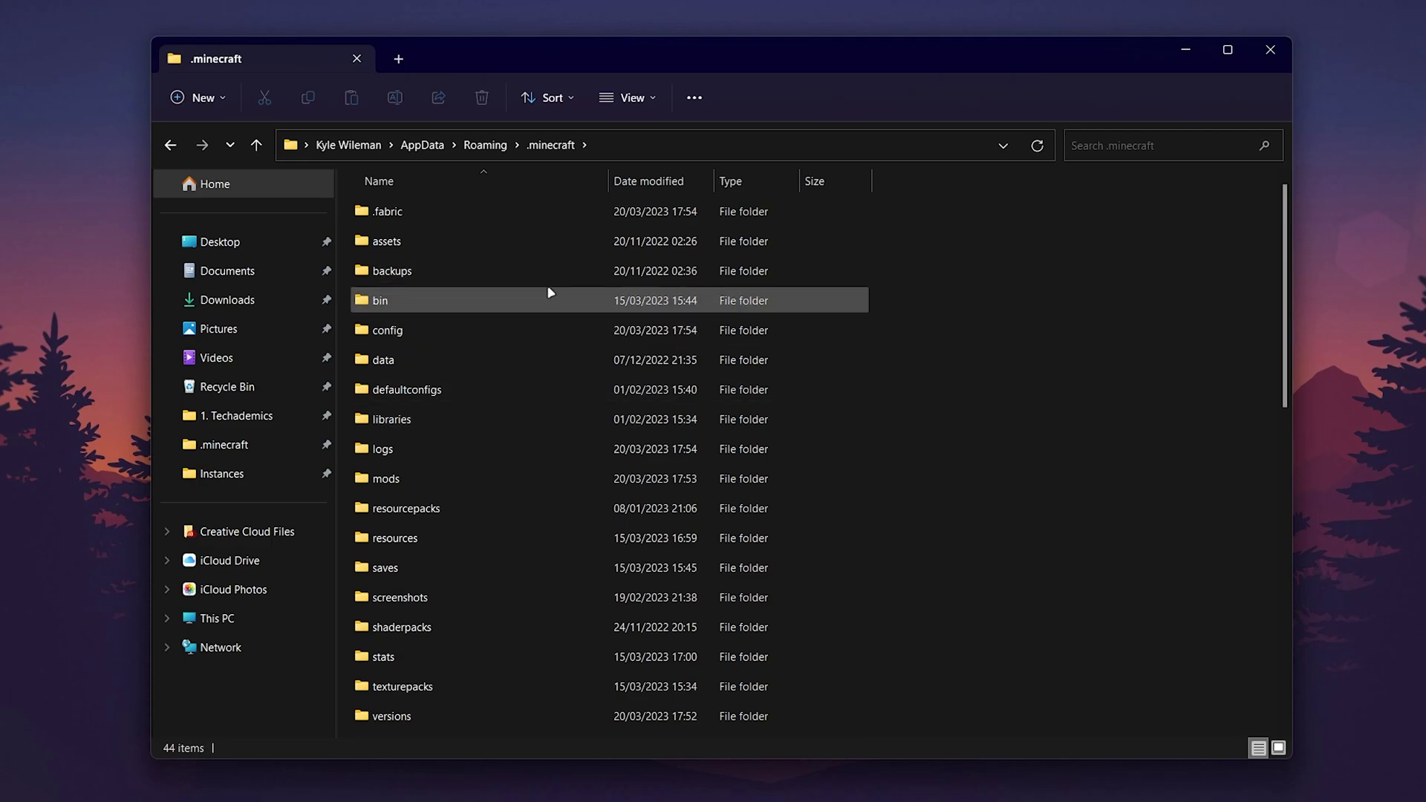
{"action": "left_click", "coordinate": [407, 479]}
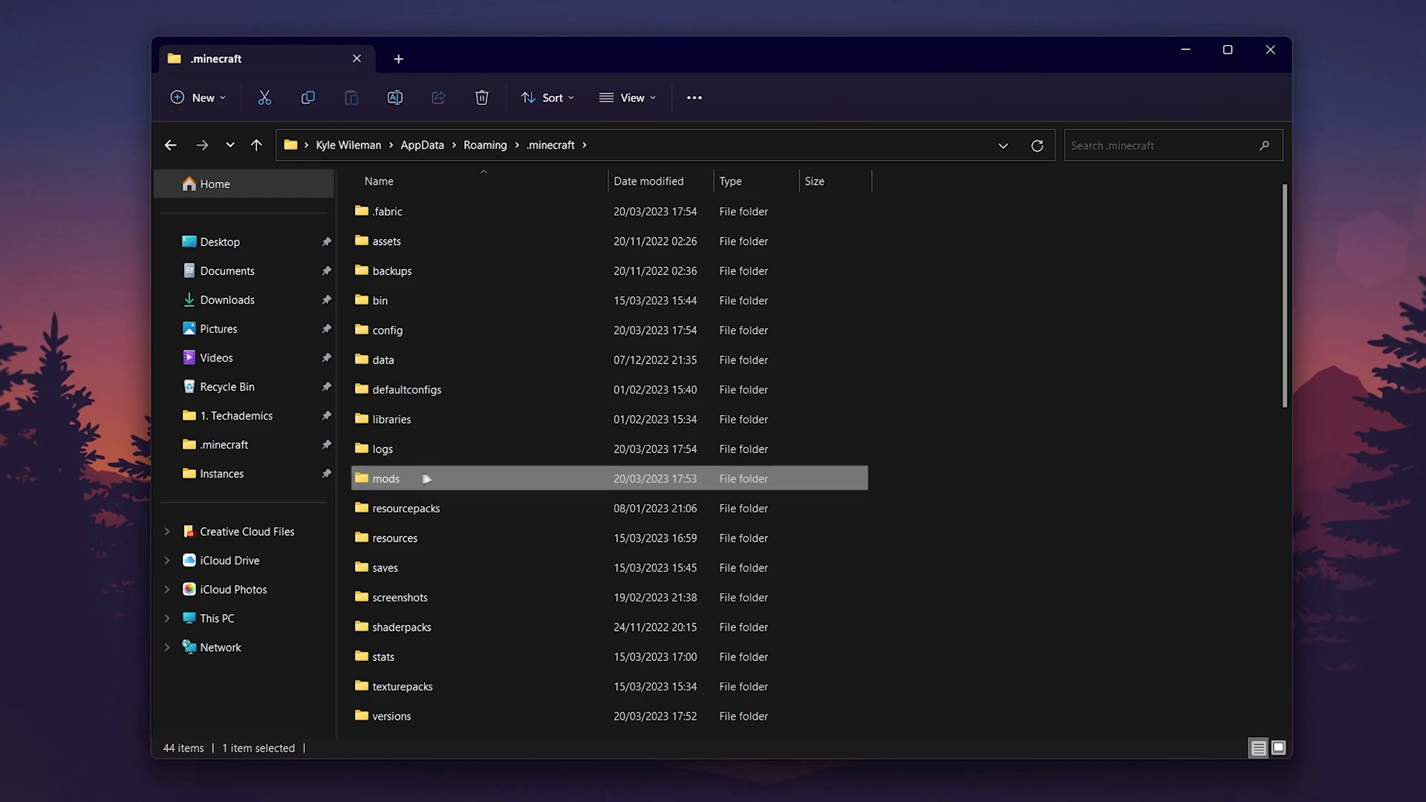
{"action": "double_click", "coordinate": [462, 482]}
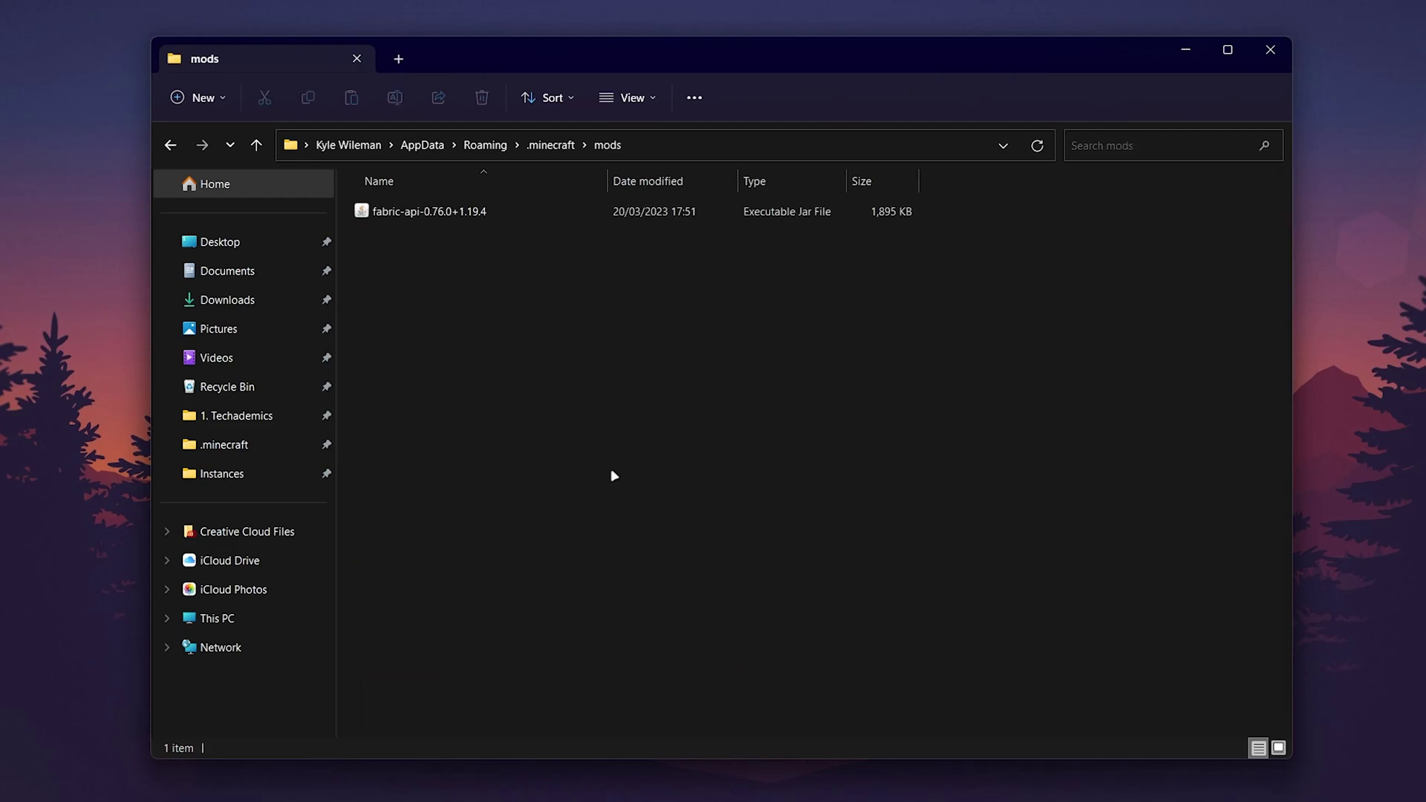
Move the Entity Culling, FerriteCore, Lithium, Sodium and Starlight jar files from the Desktop into the mods folder
{"action": "left_click", "coordinate": [398, 58]}
{"action": "left_click", "coordinate": [223, 241]}
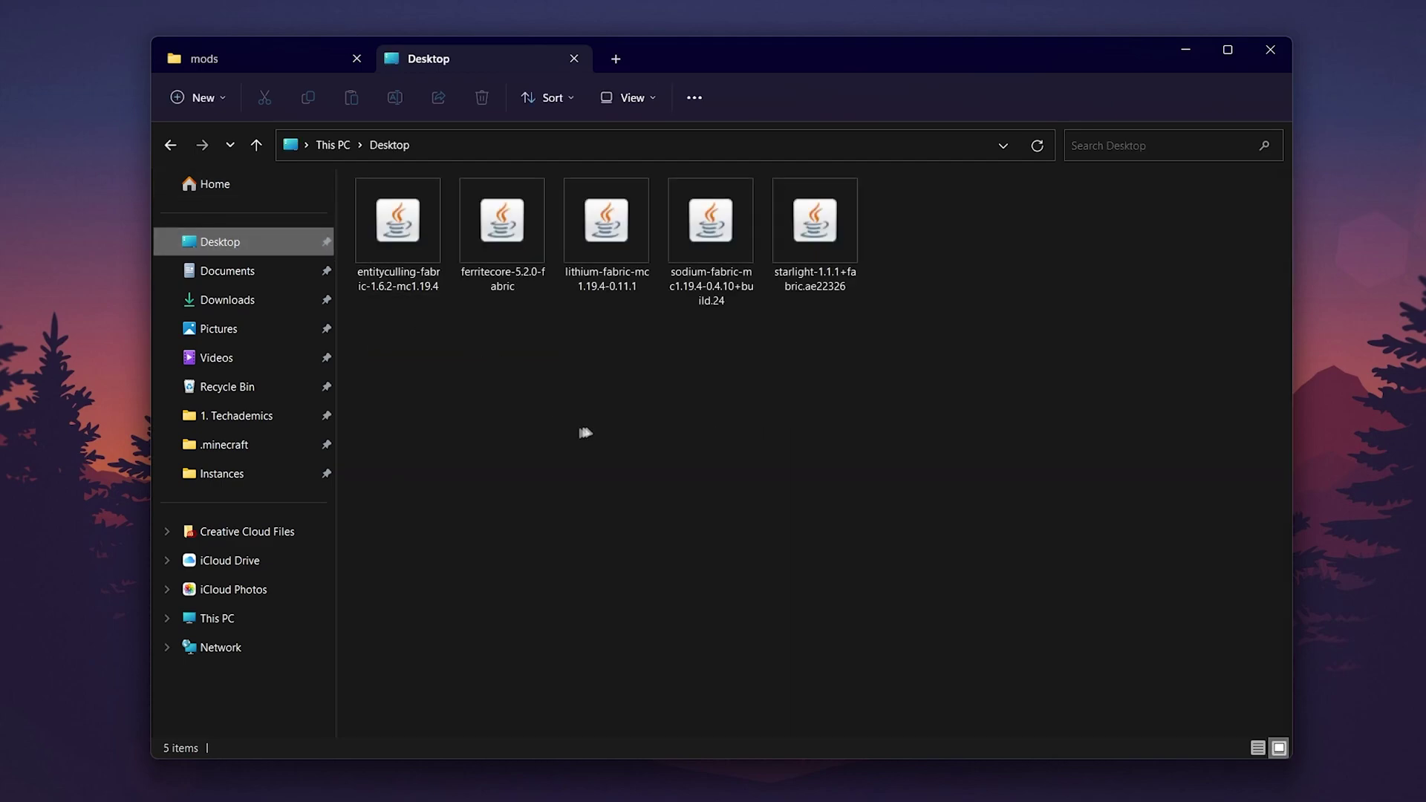
{"action": "left_click_drag", "start_coordinate": [371, 376], "coordinate": [925, 204]}
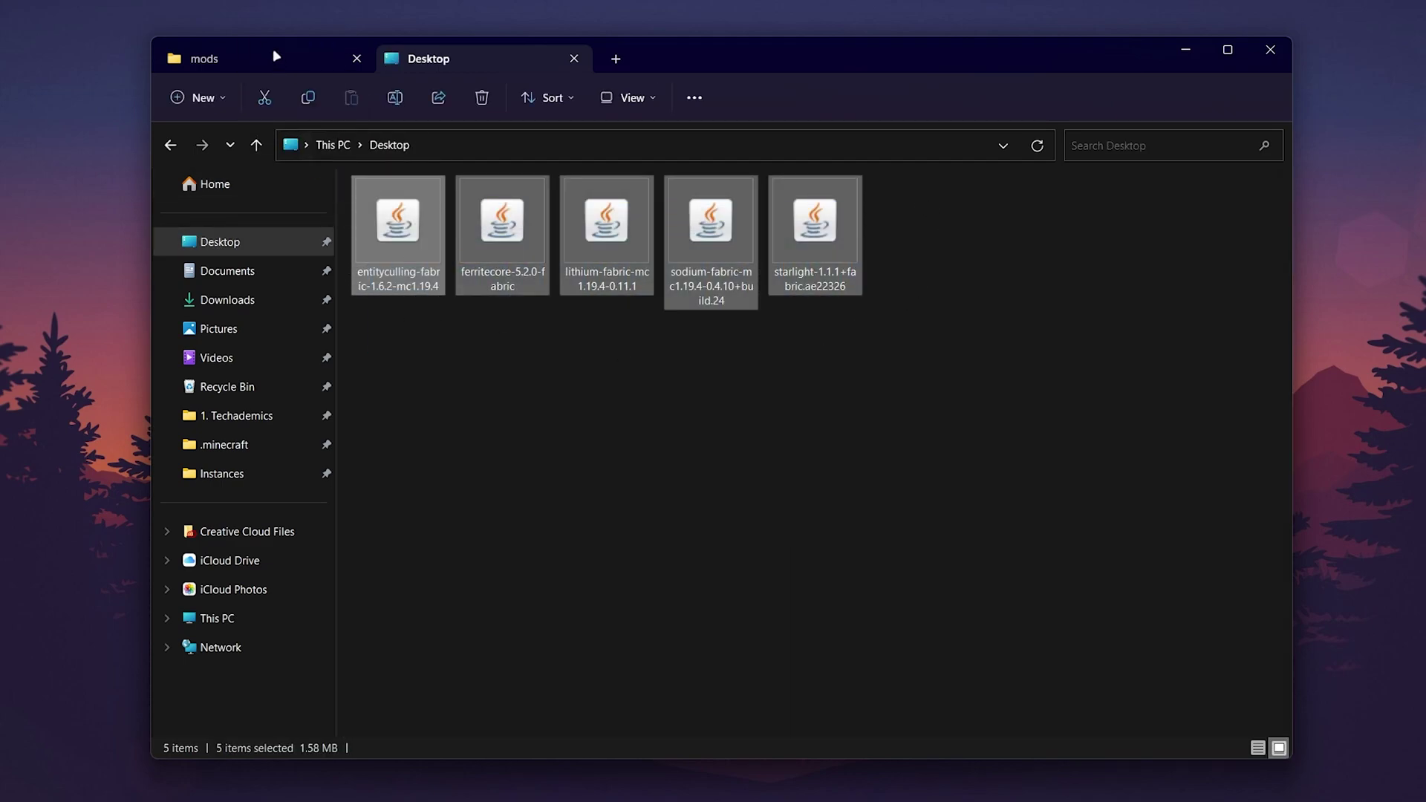
{"action": "left_click_drag", "start_coordinate": [274, 52], "coordinate": [567, 385]}
{"action": "left_click", "coordinate": [710, 532]}
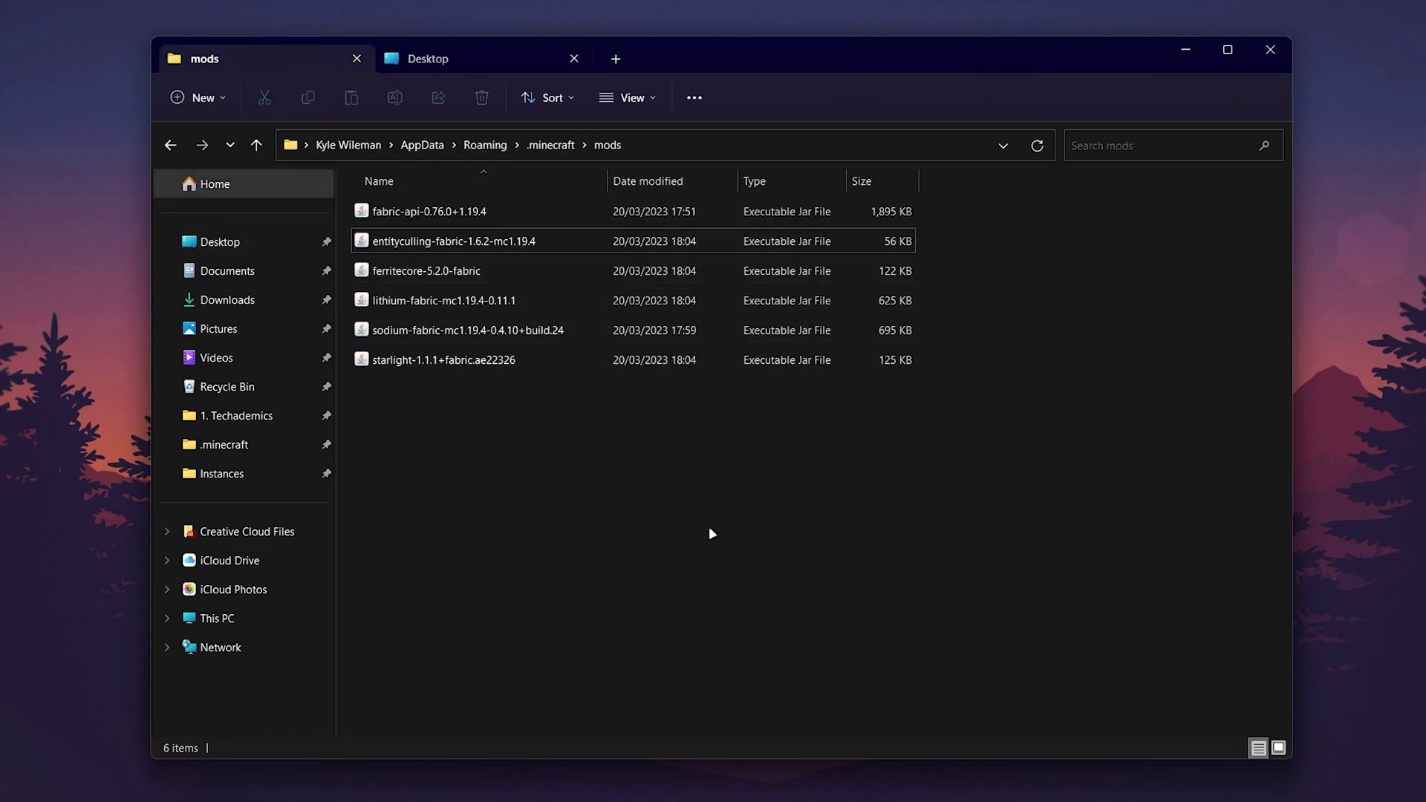
Check the Sodium, Starlight, Lithium, FerriteCore, Entity Culling and Fabric API jar files in the mods folder
{"action": "left_click", "coordinate": [452, 334]}
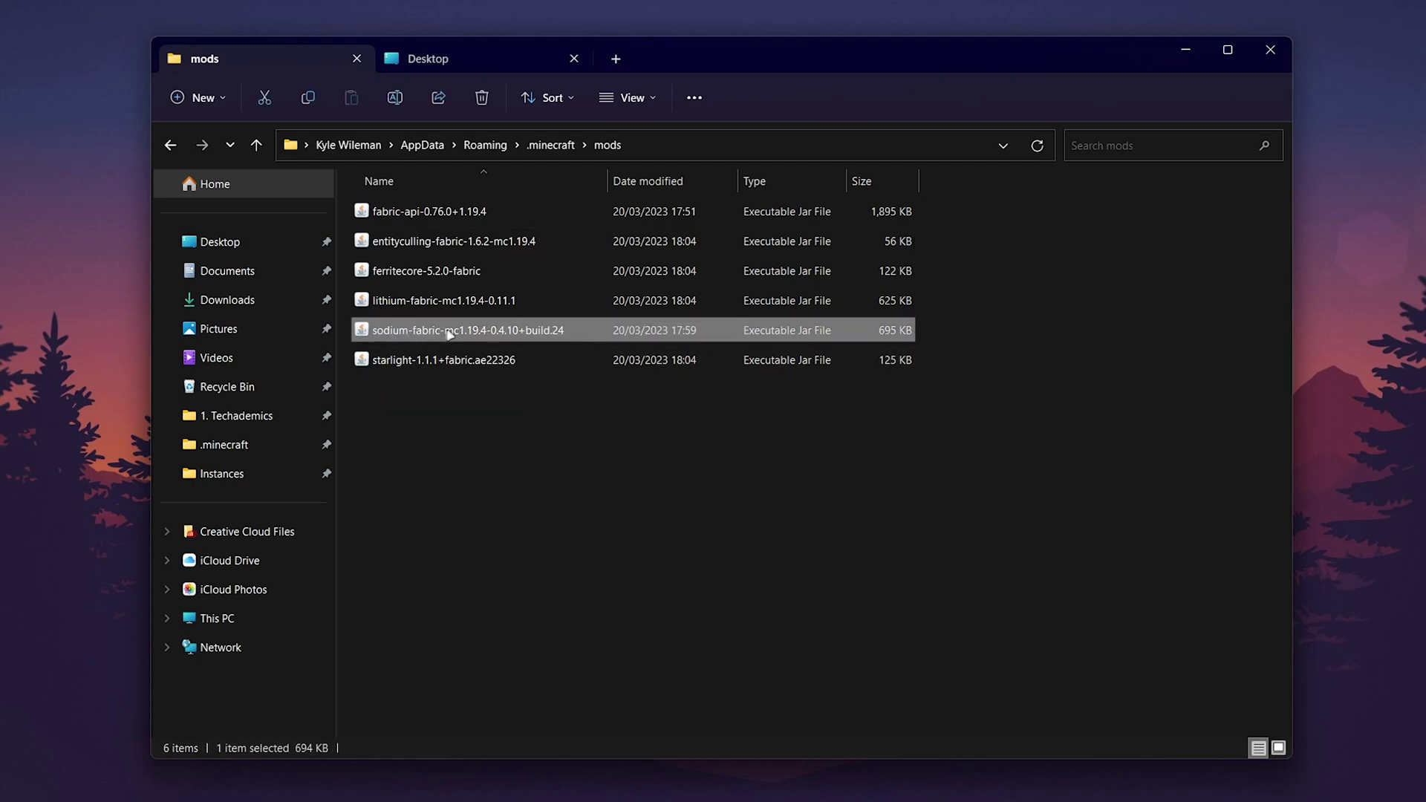
{"action": "left_click", "coordinate": [414, 362]}
{"action": "left_click", "coordinate": [414, 304]}
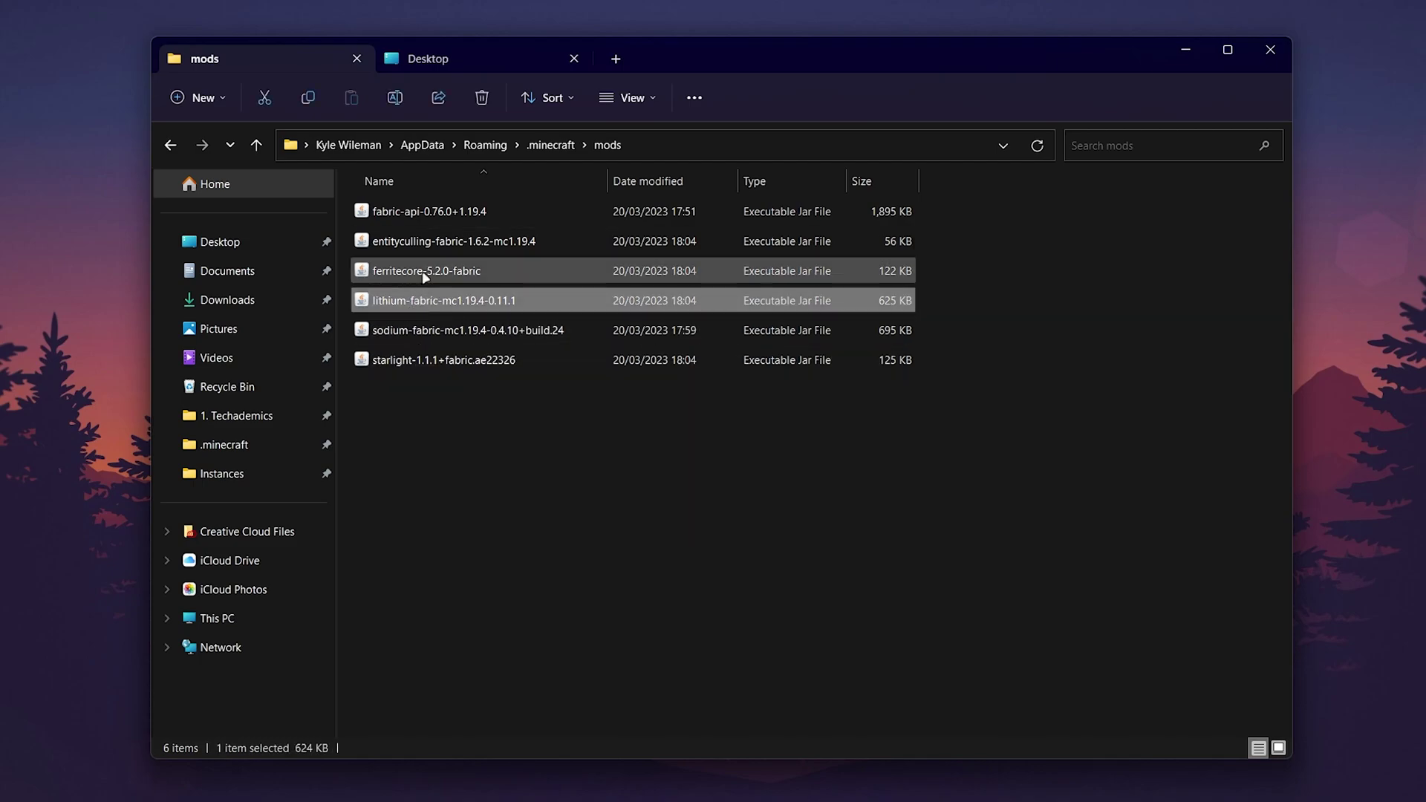
{"action": "left_click", "coordinate": [417, 272]}
{"action": "left_click", "coordinate": [430, 242]}
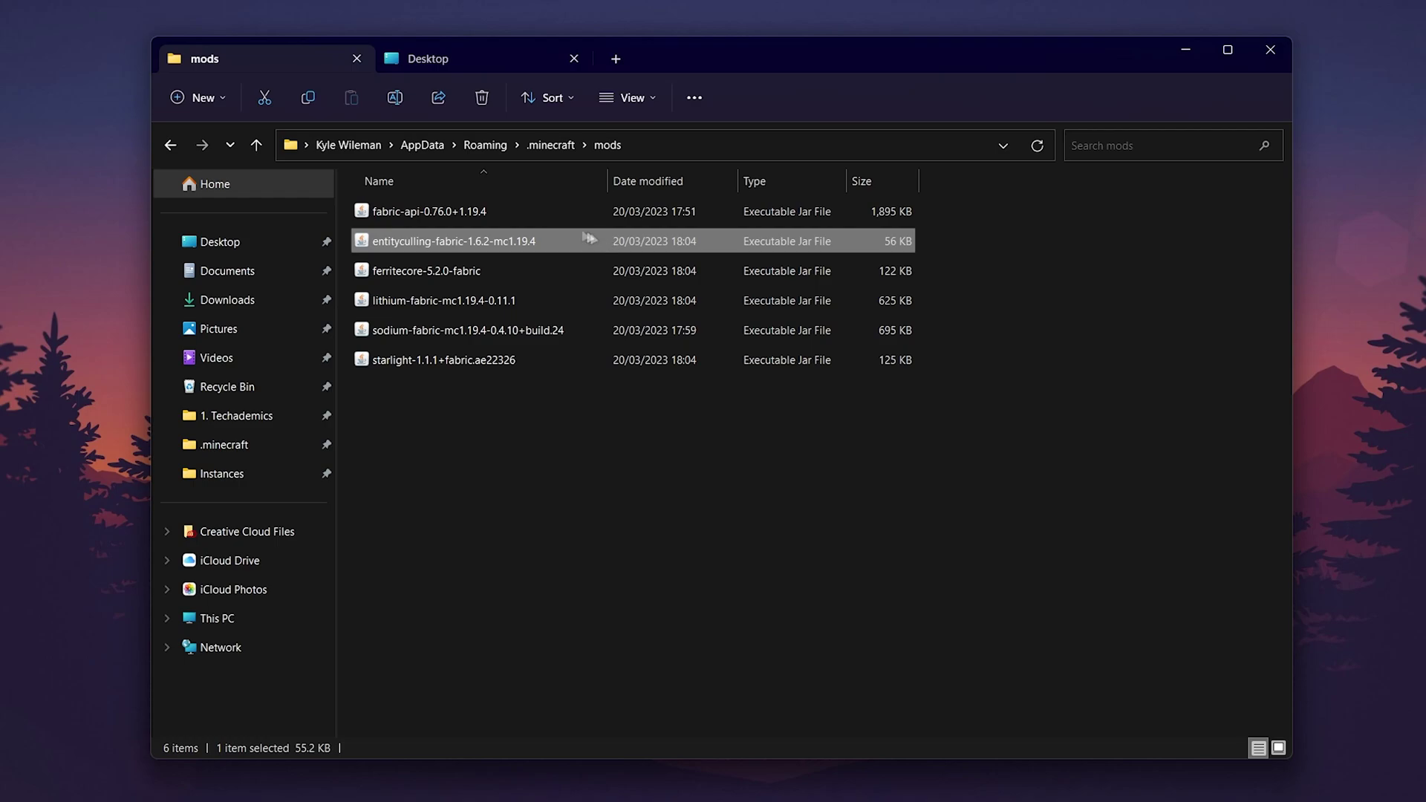
{"action": "left_click", "coordinate": [386, 213]}
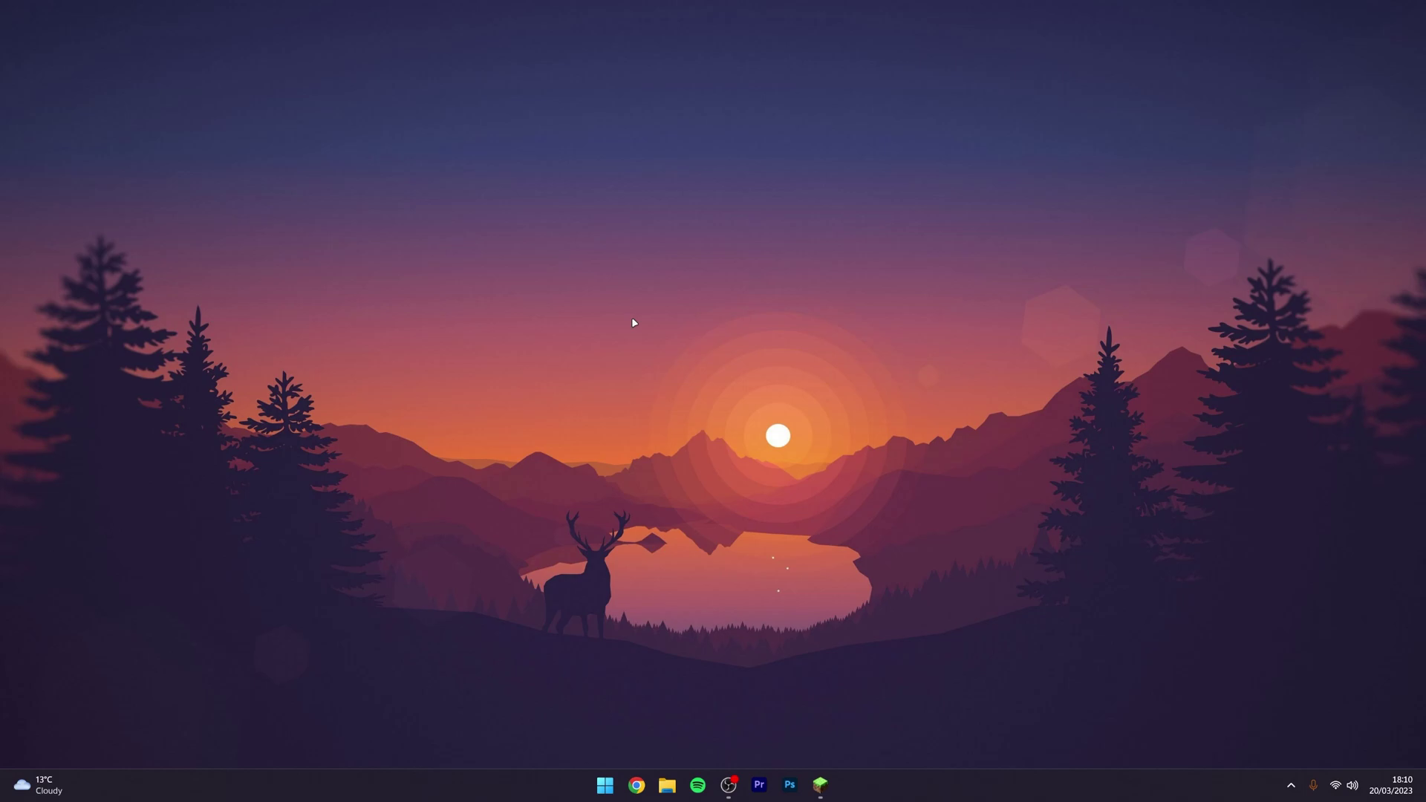
Open the Minecraft Launcher, choose the fabric-loader-1.19.4 installation and start the game
{"action": "left_click", "coordinate": [819, 785]}
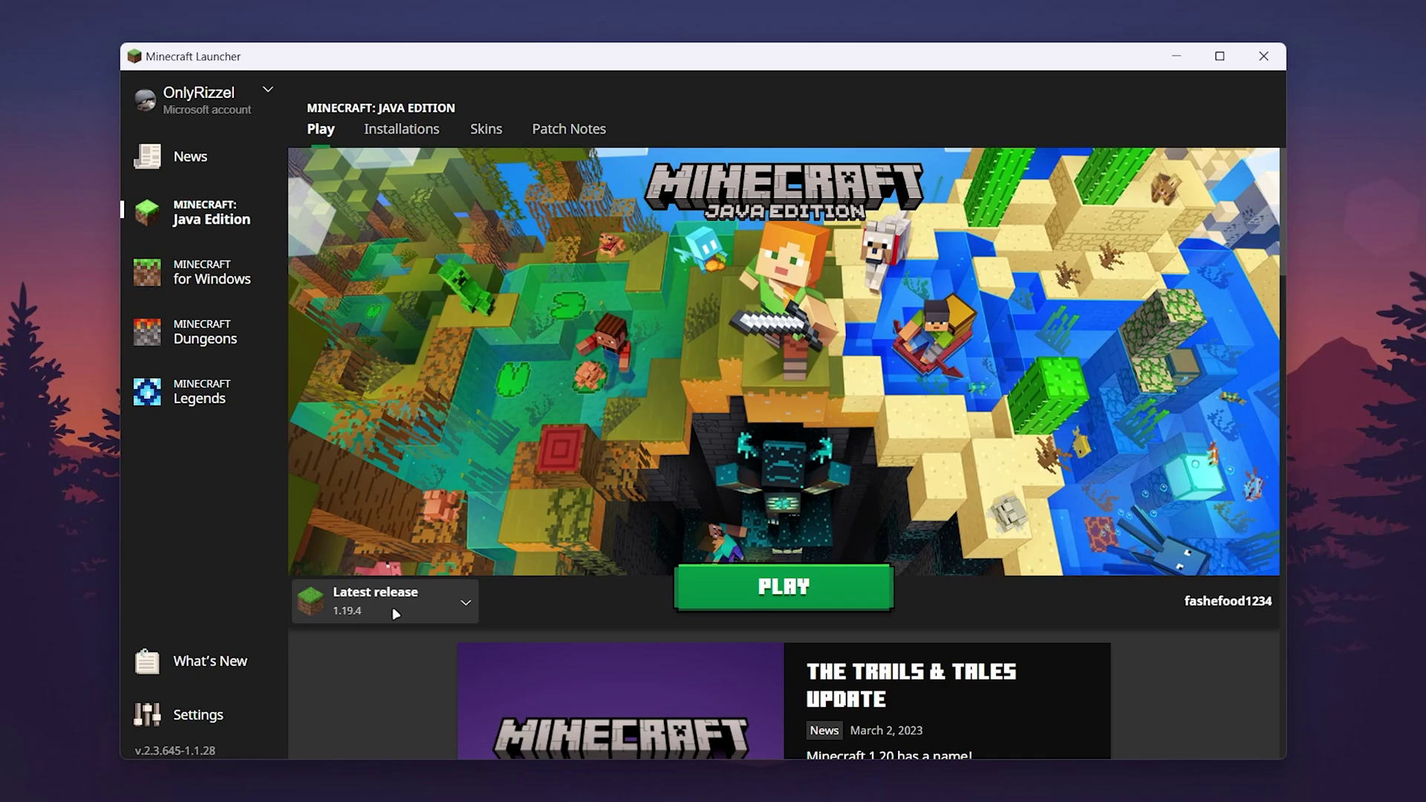
{"action": "left_click", "coordinate": [395, 613]}
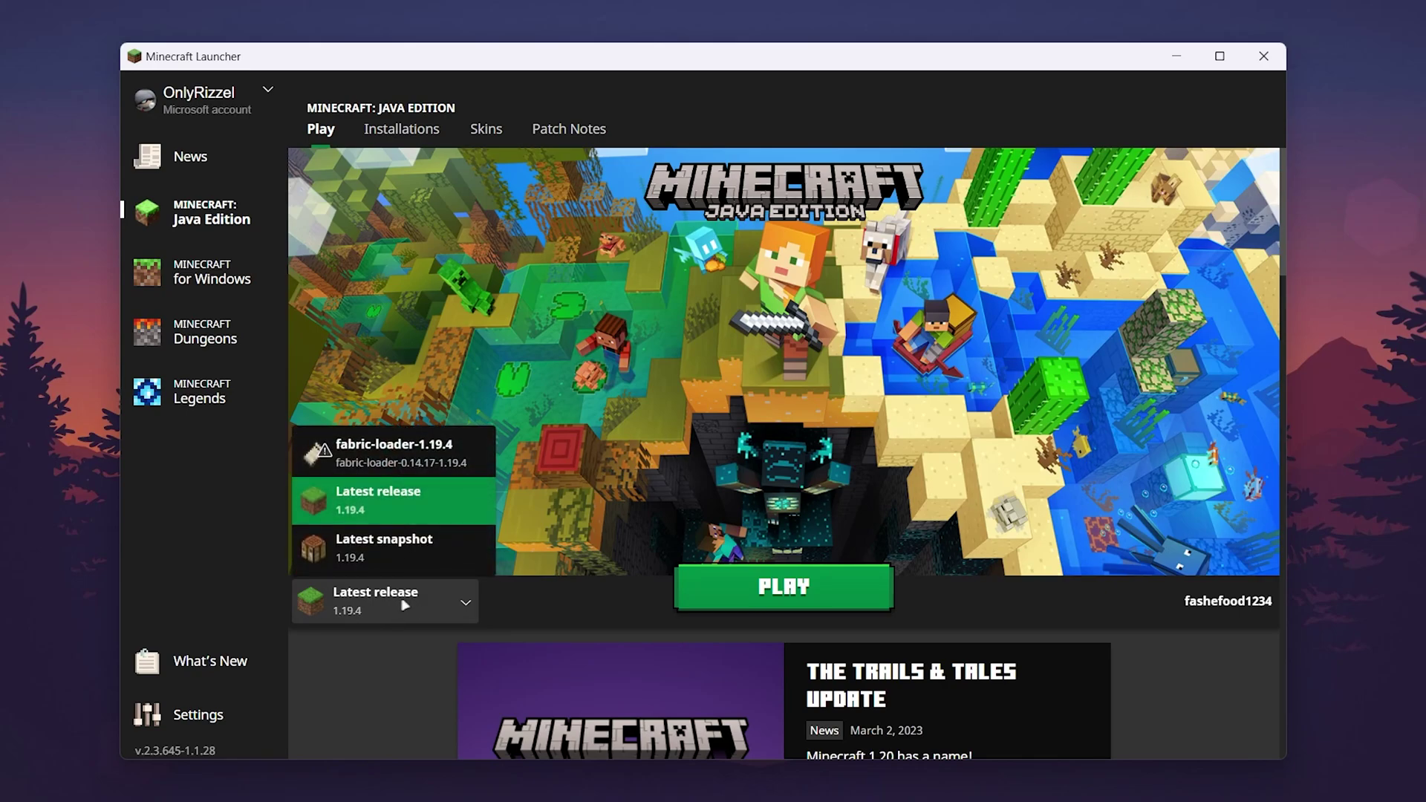
{"action": "left_click", "coordinate": [386, 465]}
{"action": "left_click", "coordinate": [845, 584]}
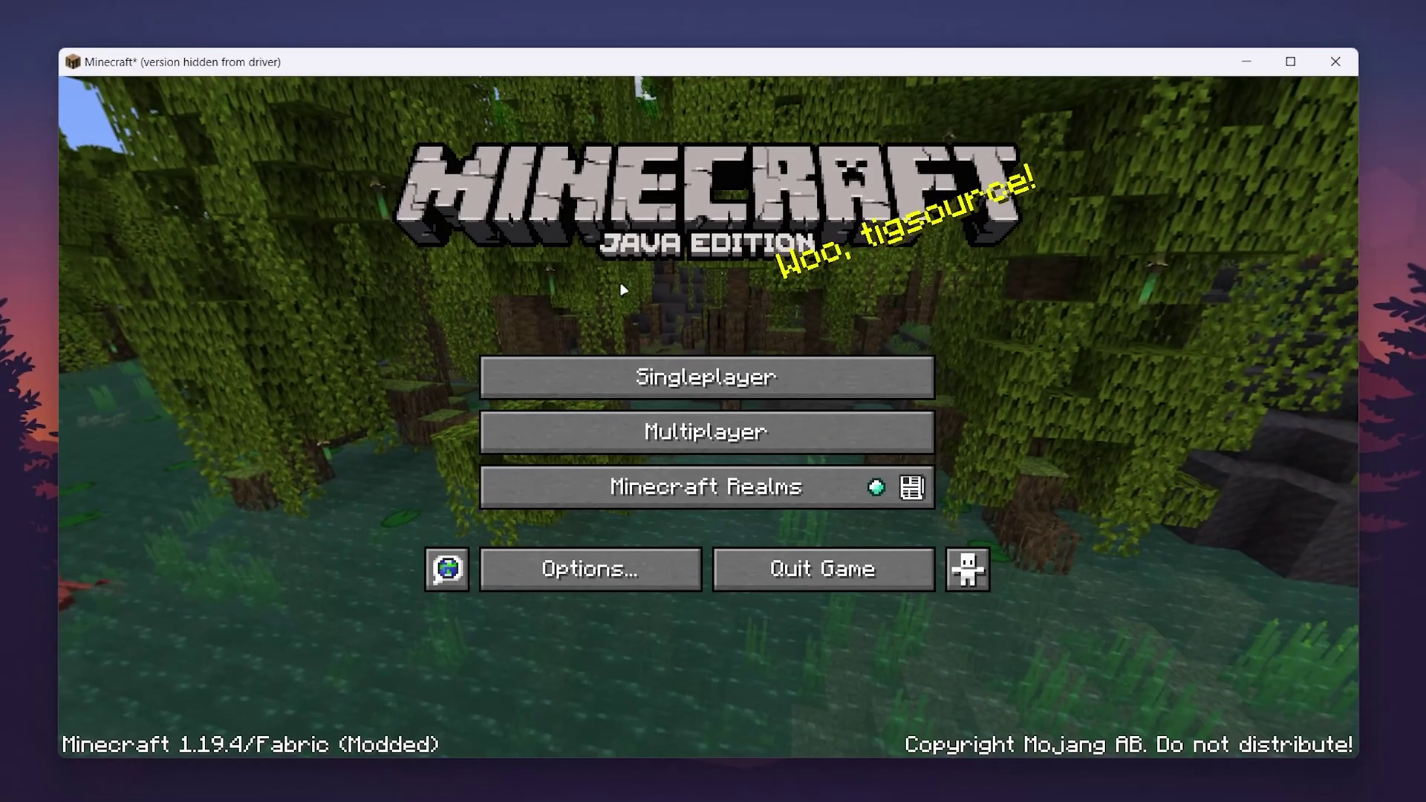
Review the General, Quality, Performance and Advanced pages of the game's video settings, and return to the title screen
{"action": "left_click", "coordinate": [586, 570]}
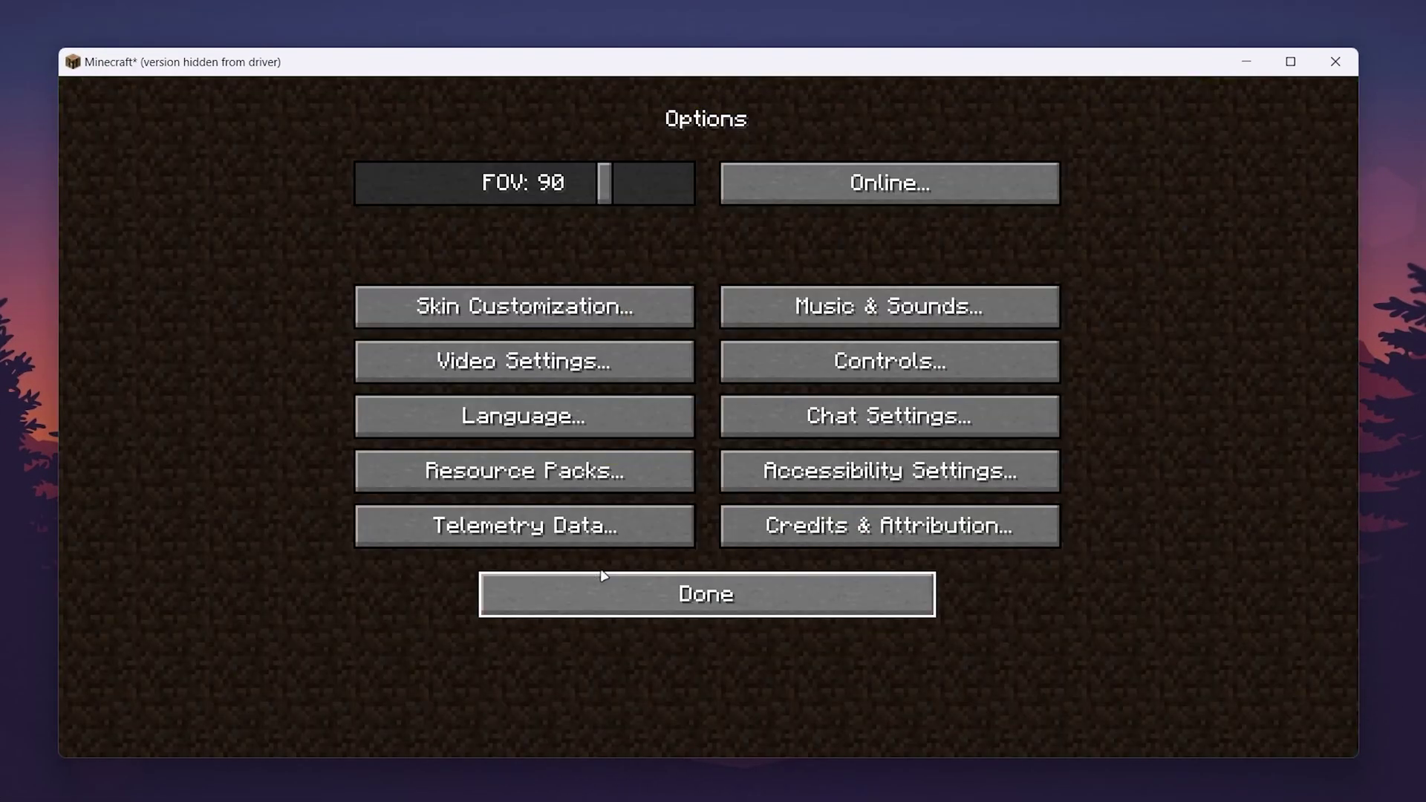
{"action": "left_click", "coordinate": [522, 373]}
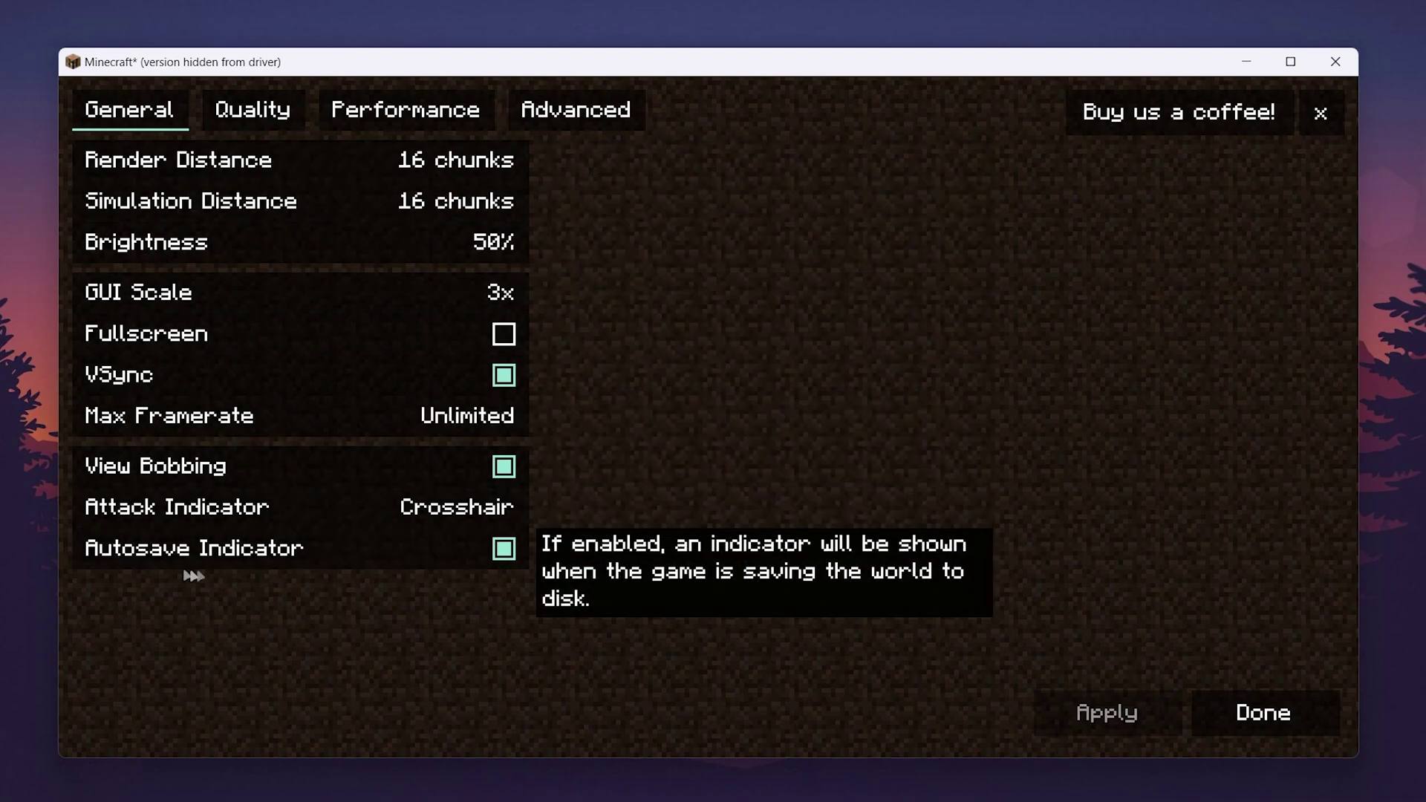
{"action": "left_click", "coordinate": [253, 109]}
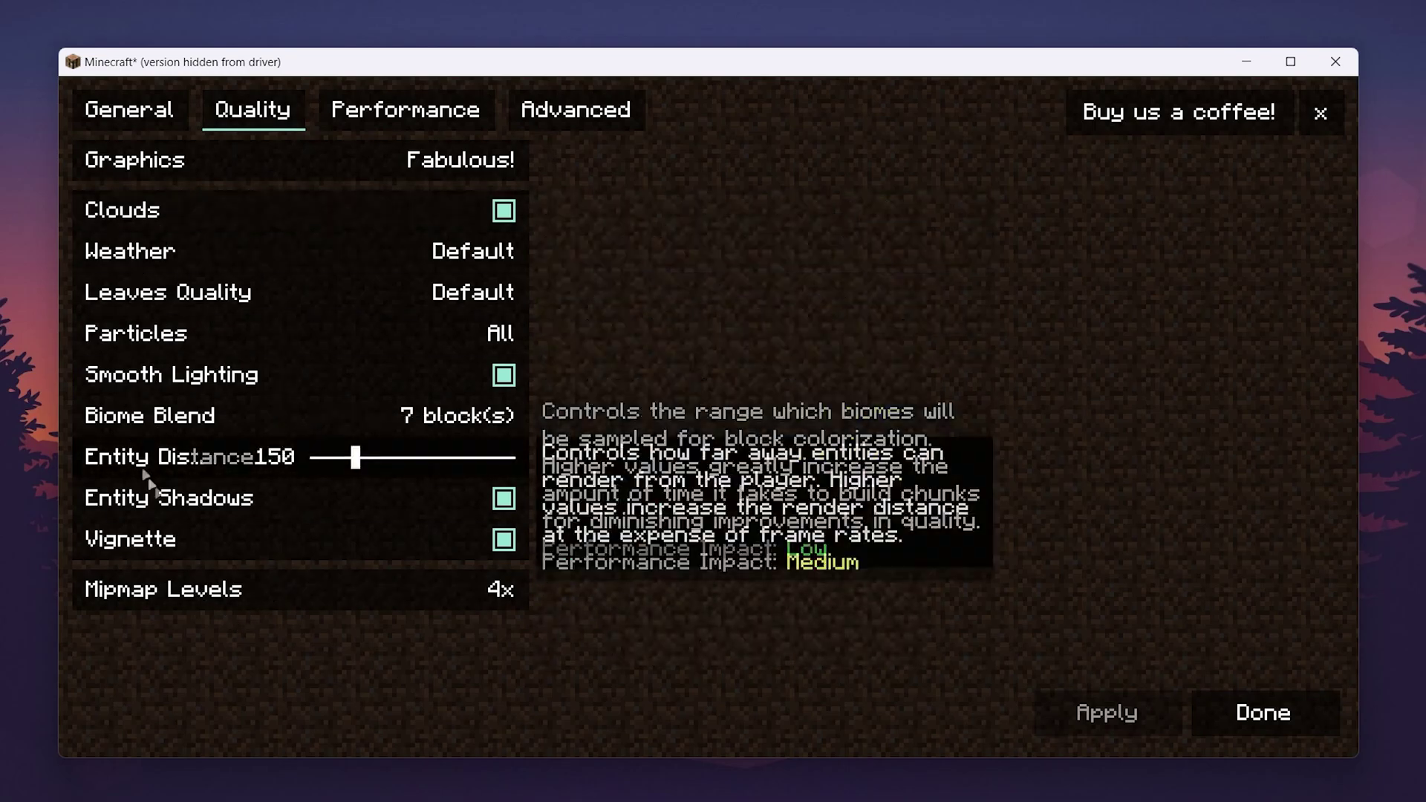
{"action": "left_click", "coordinate": [366, 117]}
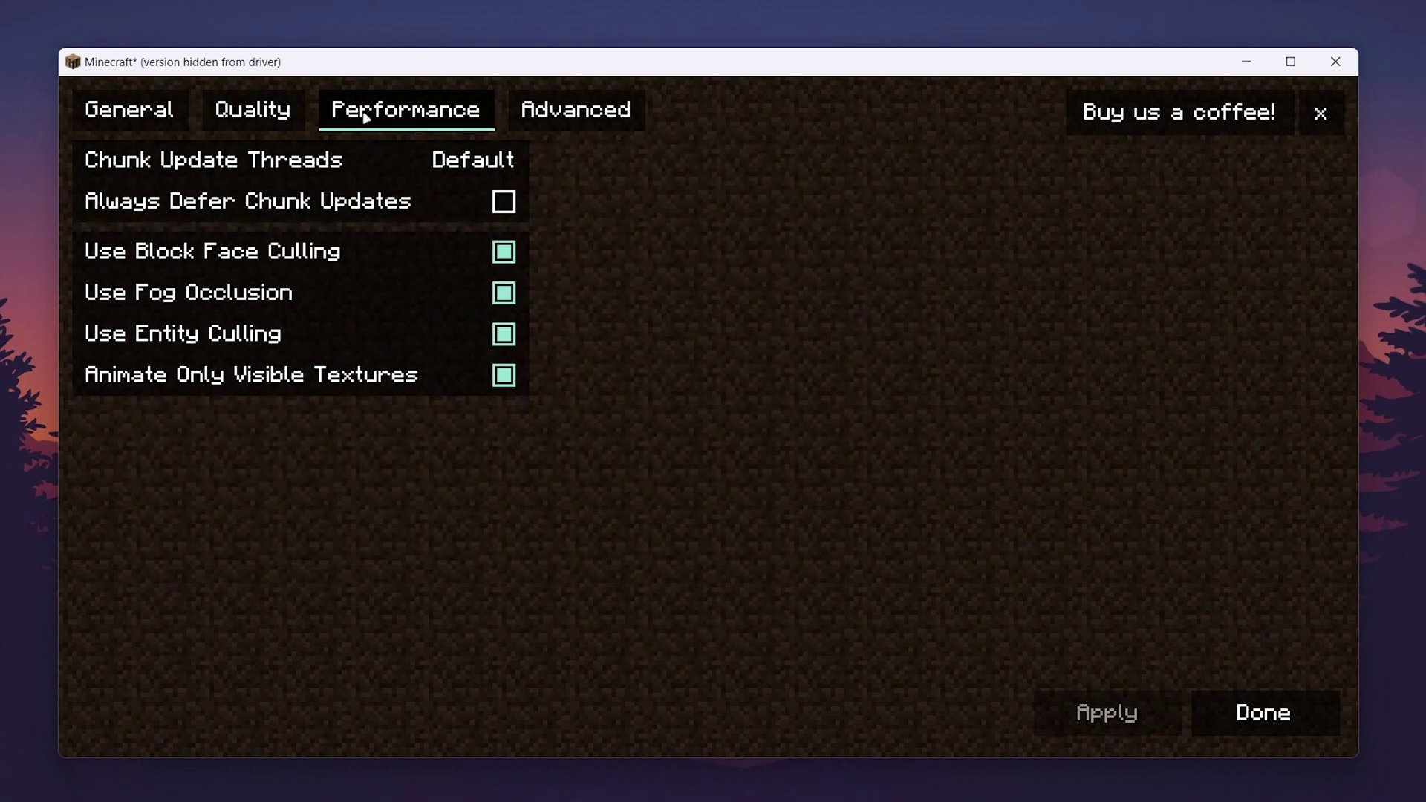
{"action": "left_click", "coordinate": [578, 109]}
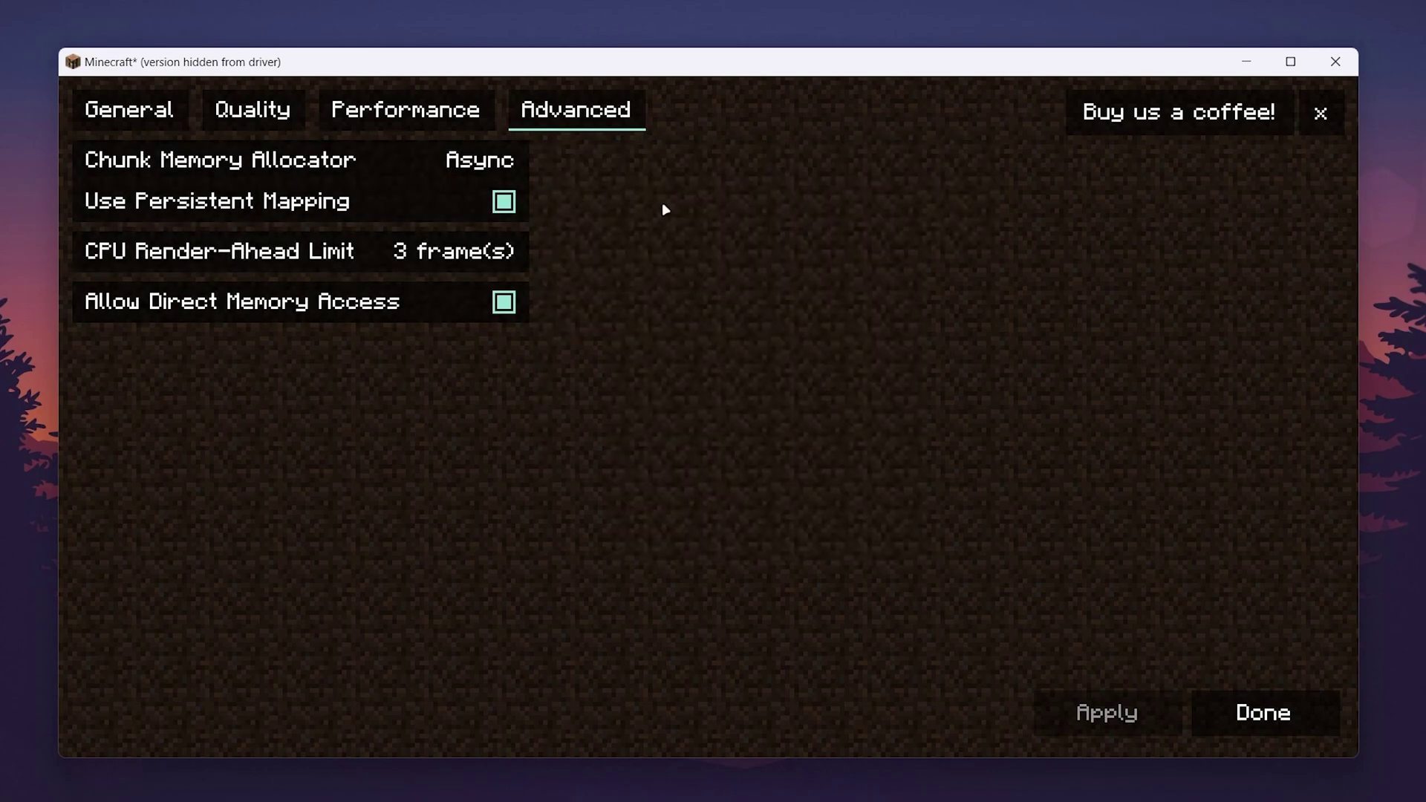
{"action": "left_click", "coordinate": [1238, 711]}
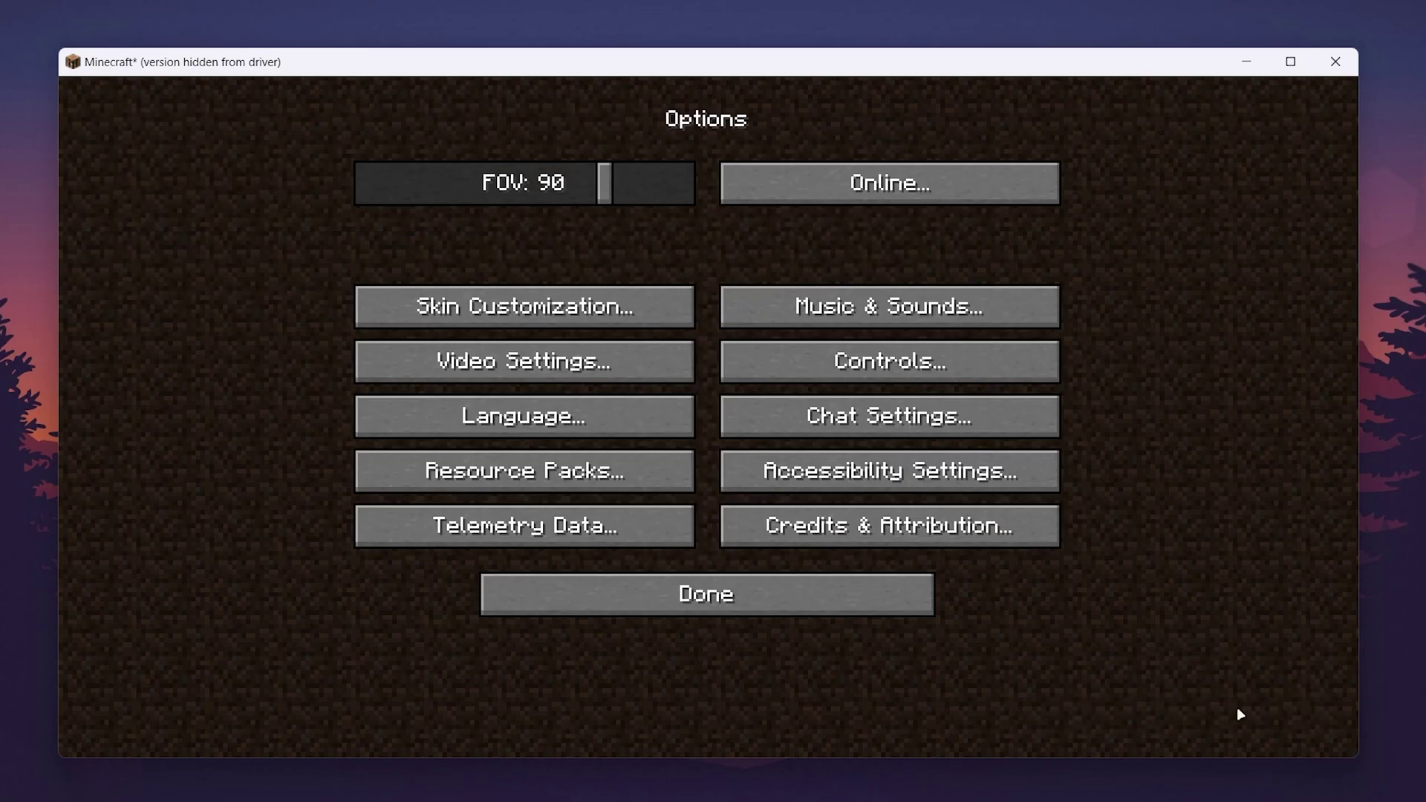
{"action": "left_click", "coordinate": [827, 584]}
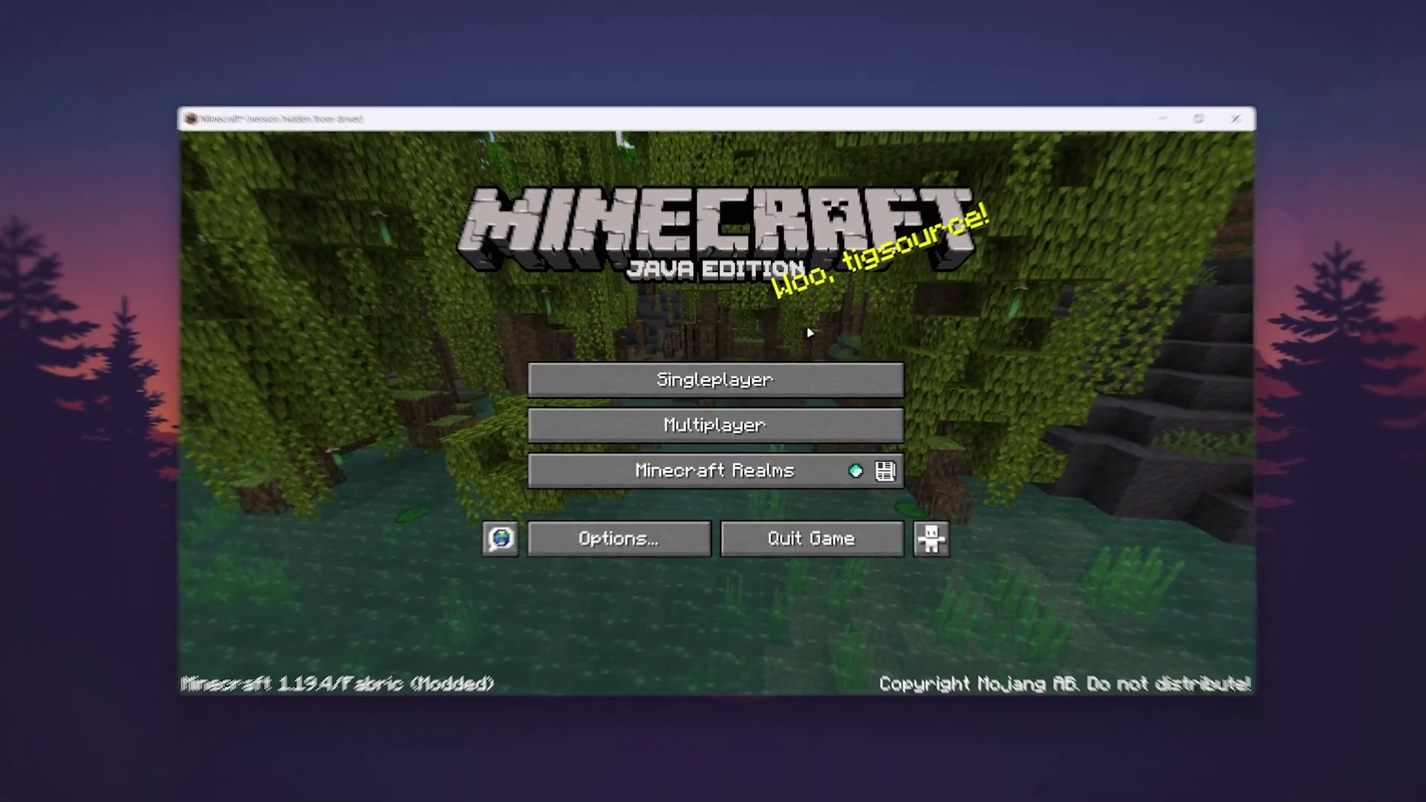